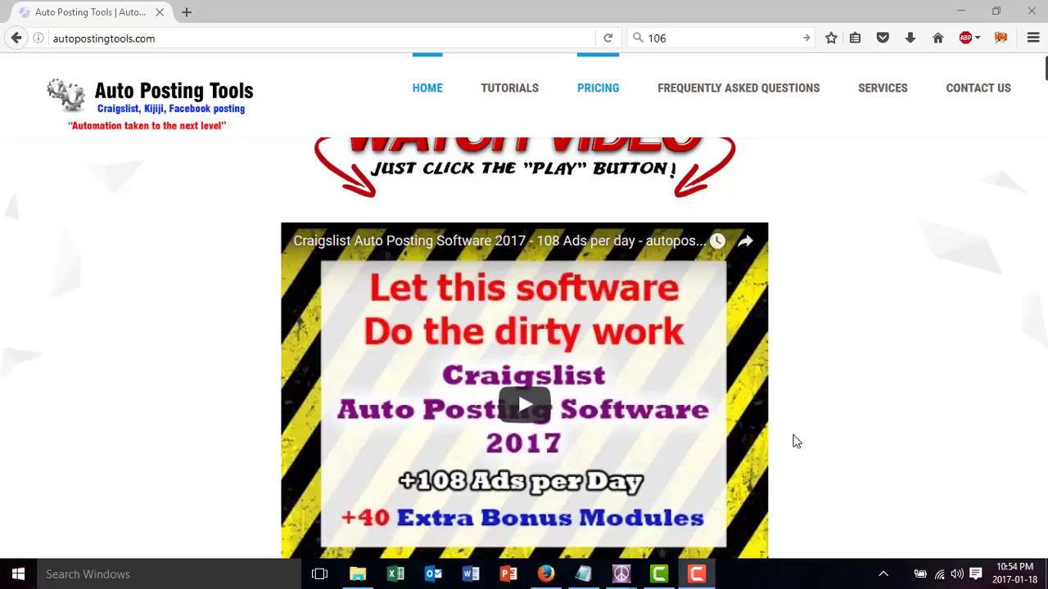
Step: Switch to the Auto Posting Tools desktop program and open its Facebook Fan Page Posting module
{"action": "scroll", "coordinate": [814, 433], "scroll_direction": "up", "scroll_amount": 1}
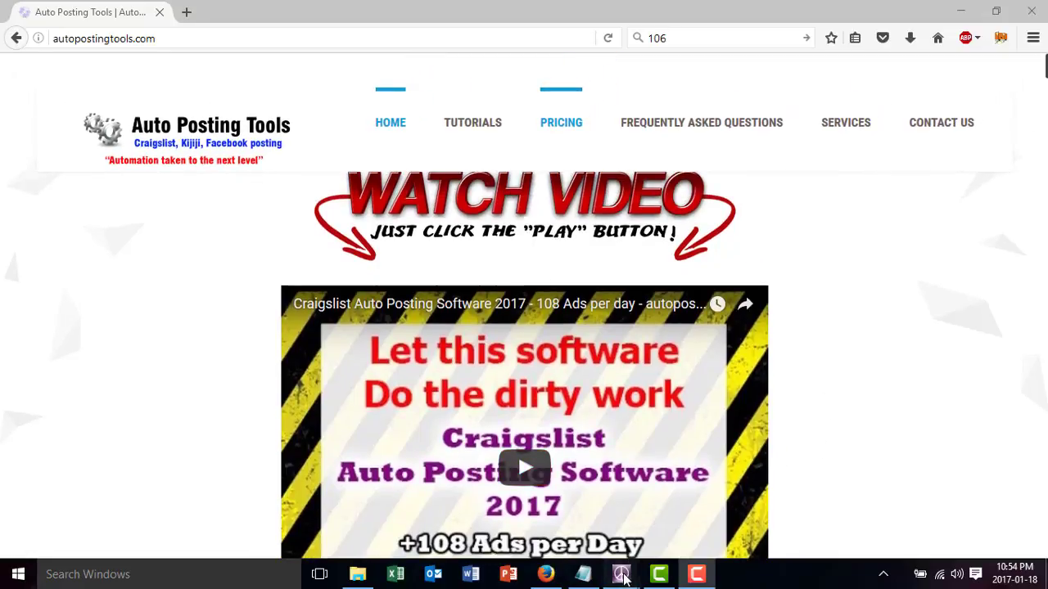
{"action": "mouse_move", "coordinate": [625, 563]}
{"action": "left_click", "coordinate": [627, 503]}
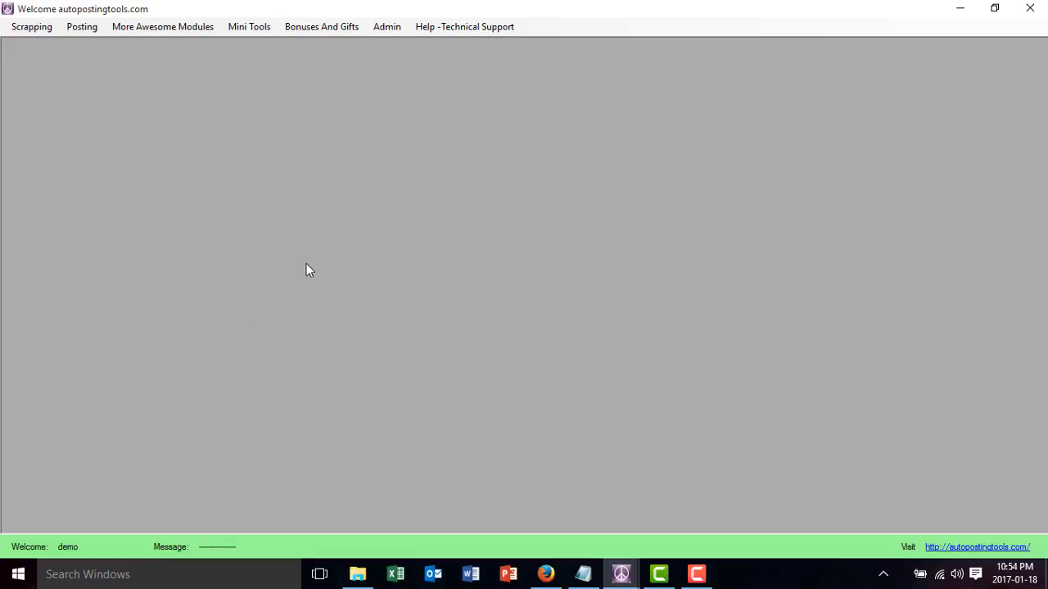
{"action": "left_click", "coordinate": [37, 27]}
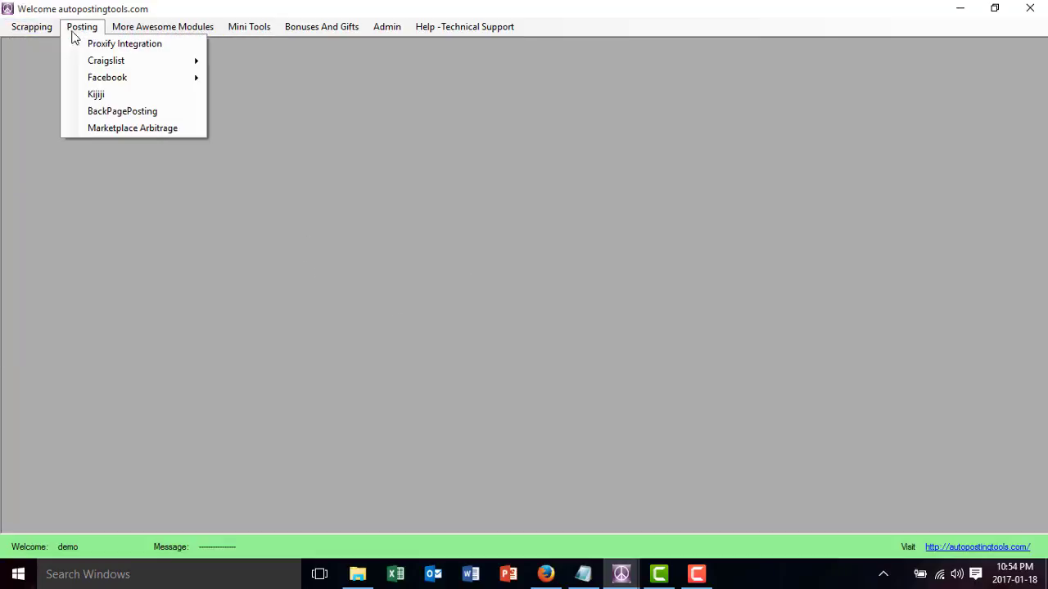
{"action": "mouse_move", "coordinate": [152, 32]}
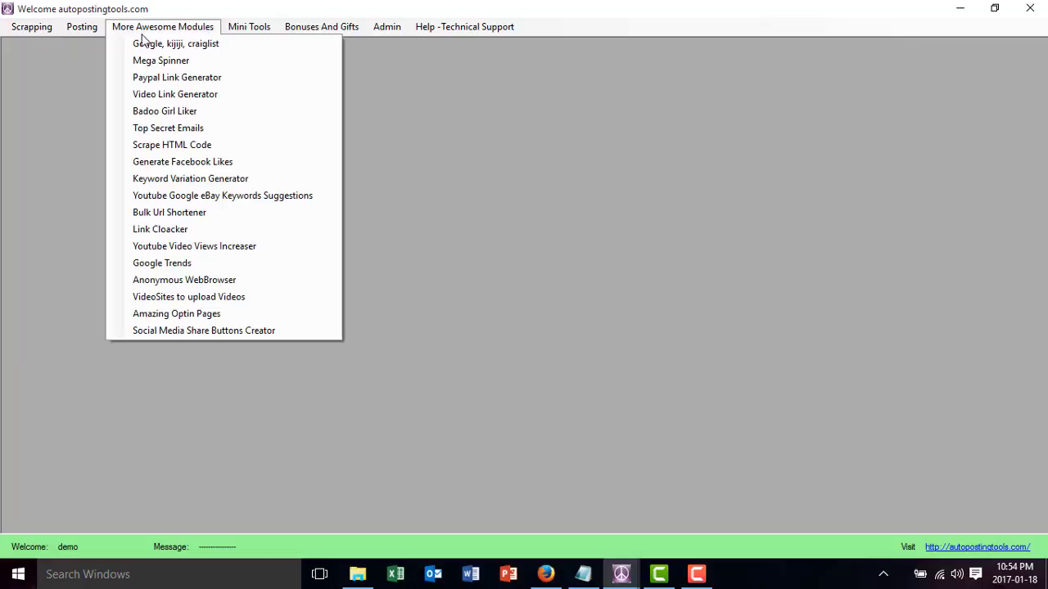
{"action": "mouse_move", "coordinate": [92, 33]}
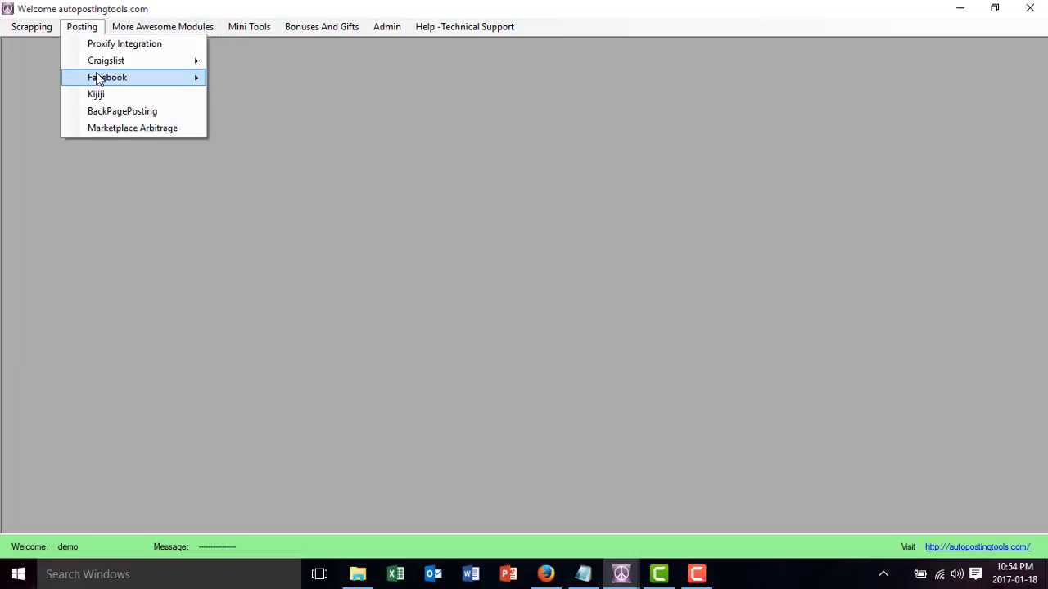
{"action": "mouse_move", "coordinate": [119, 81]}
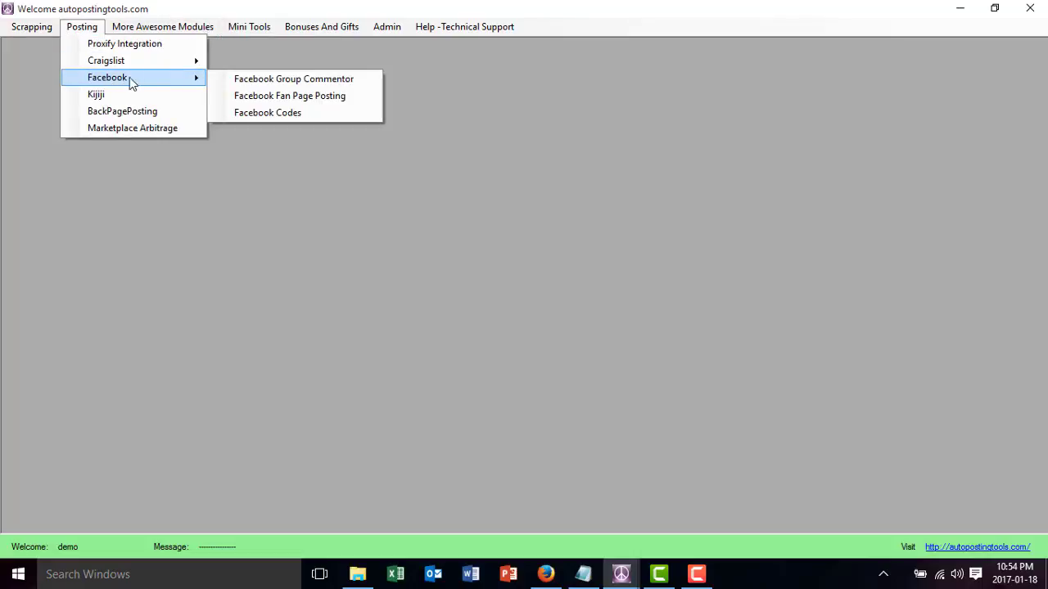
{"action": "left_click", "coordinate": [298, 96]}
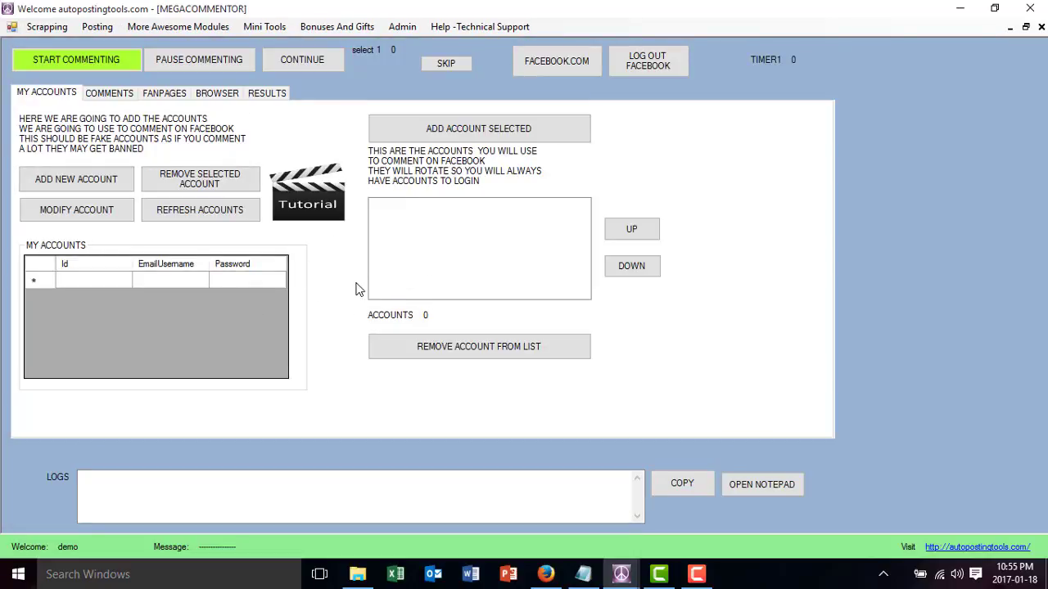
Step: Look through the module's Comments, Fanpages, Browser and Results sections, then return to My Accounts
{"action": "left_click", "coordinate": [96, 97]}
{"action": "left_click", "coordinate": [156, 97]}
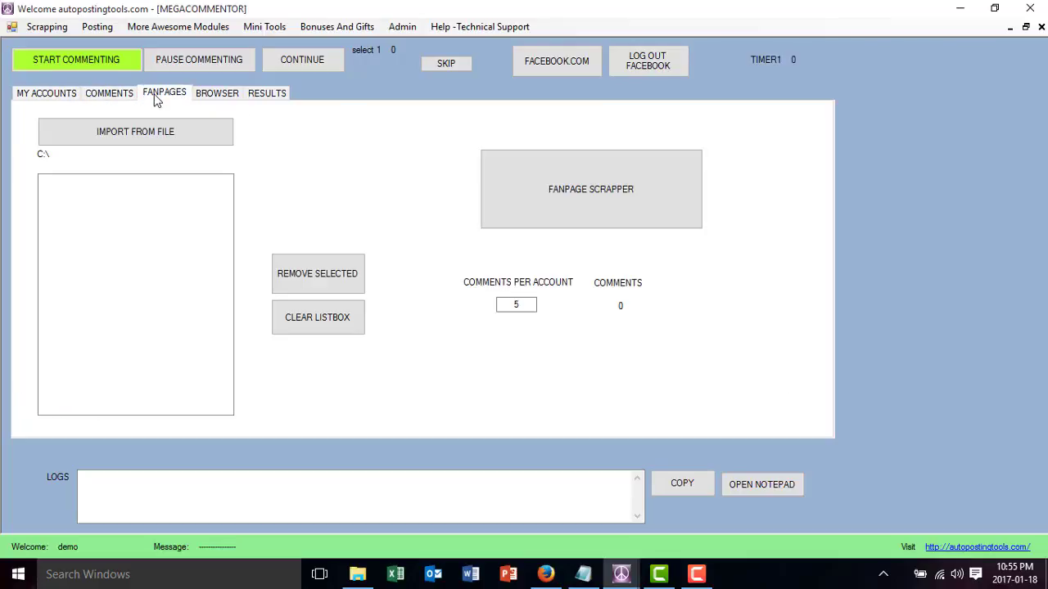
{"action": "left_click", "coordinate": [212, 97]}
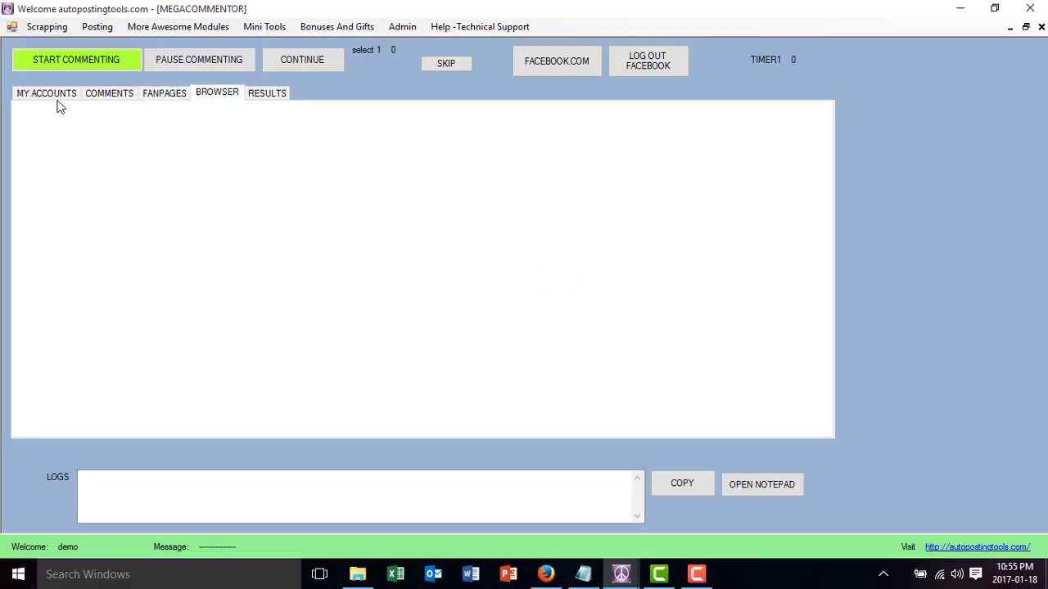
{"action": "left_click", "coordinate": [259, 100]}
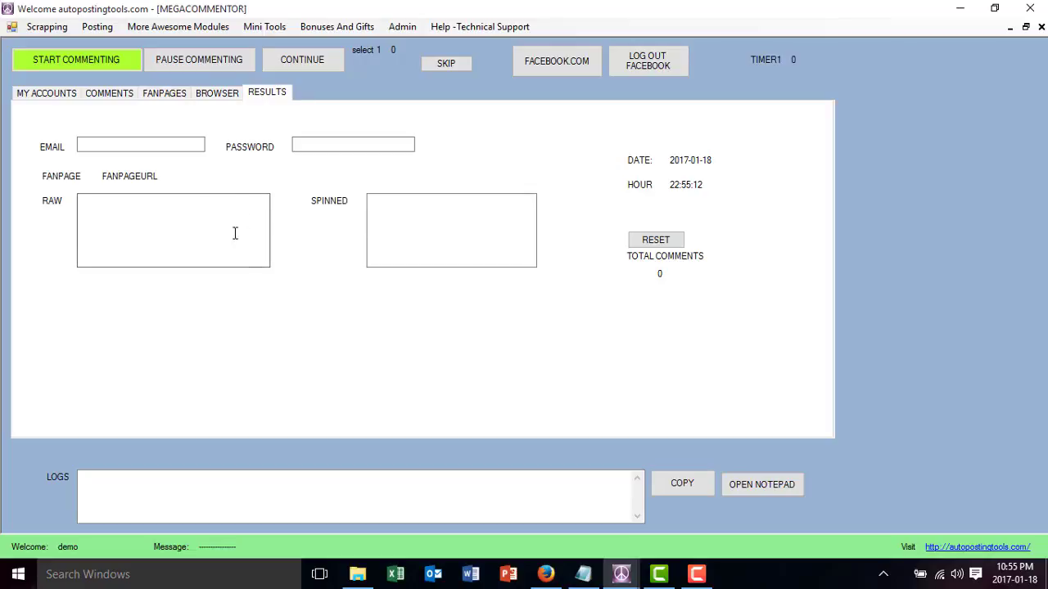
{"action": "left_click", "coordinate": [57, 100]}
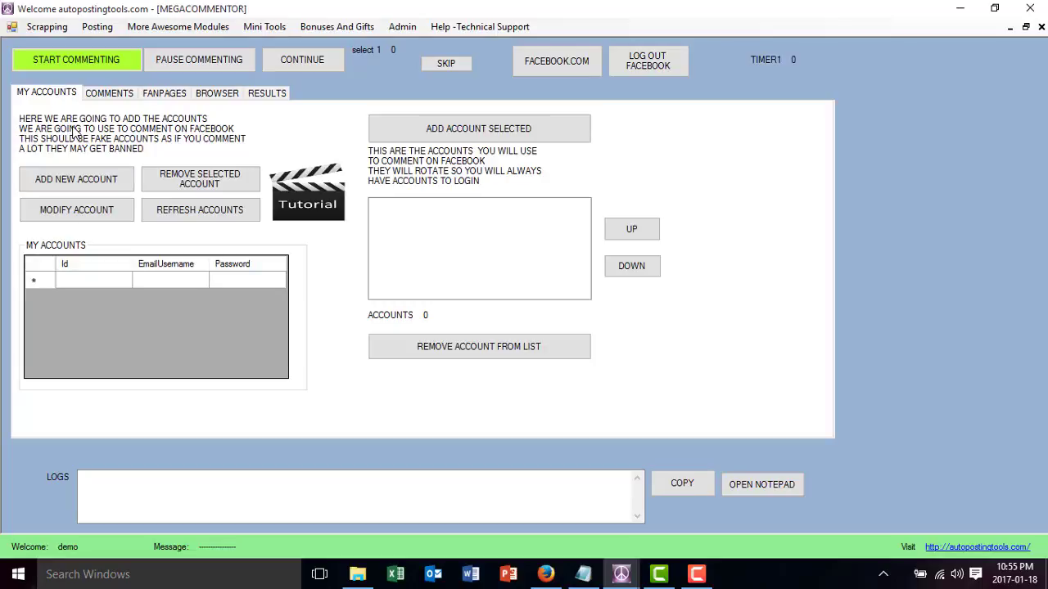
Step: Start a new Facebook account entry and fill in its email with the address copied from facebook account.txt in Notepad
{"action": "left_click", "coordinate": [92, 178]}
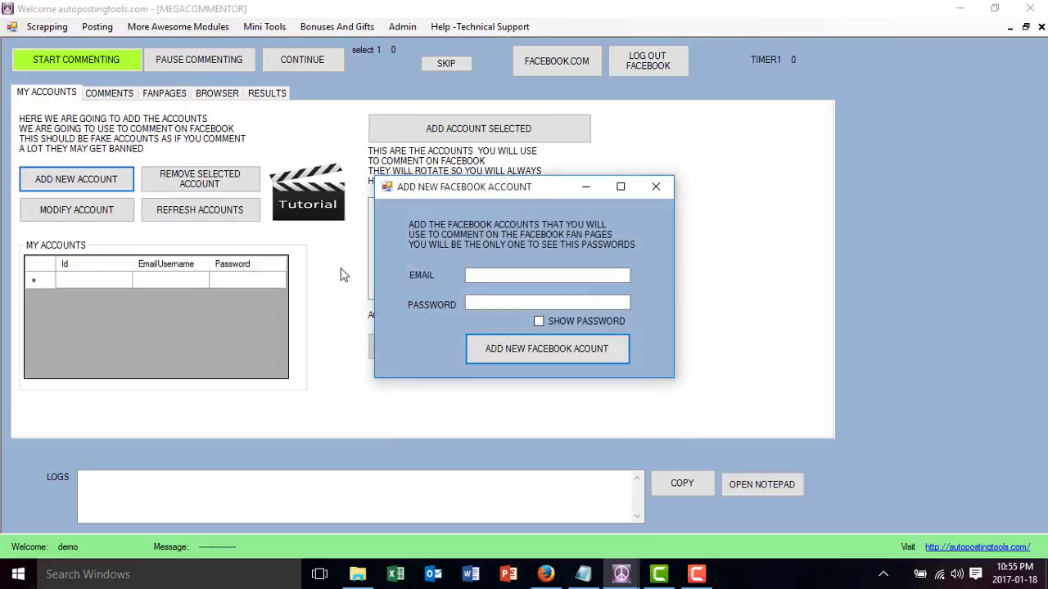
{"action": "left_click", "coordinate": [582, 574]}
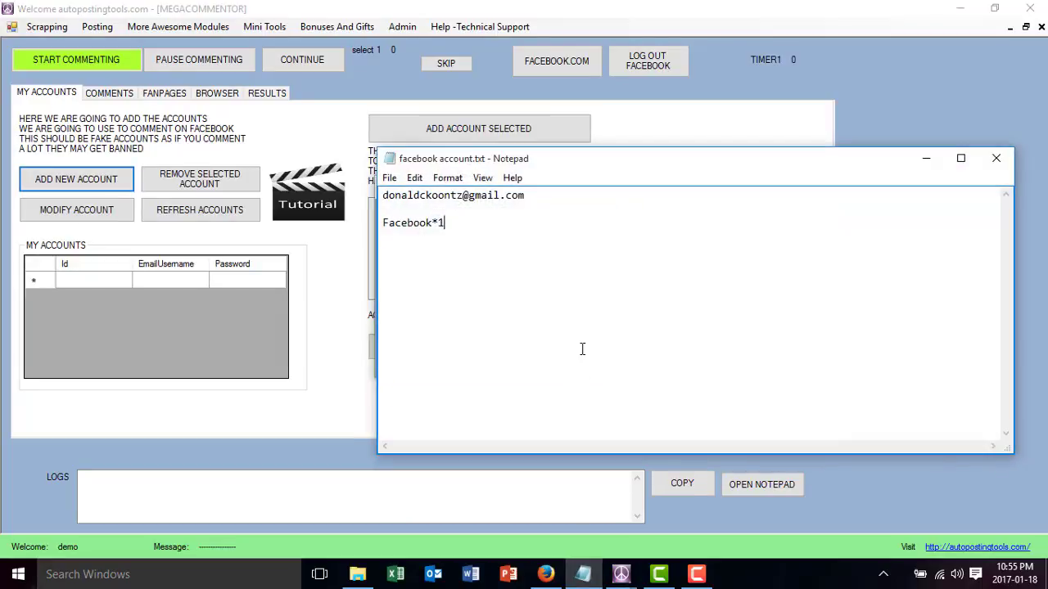
{"action": "left_click_drag", "start_coordinate": [532, 198], "coordinate": [383, 199]}
{"action": "key", "text": "ctrl+c"}
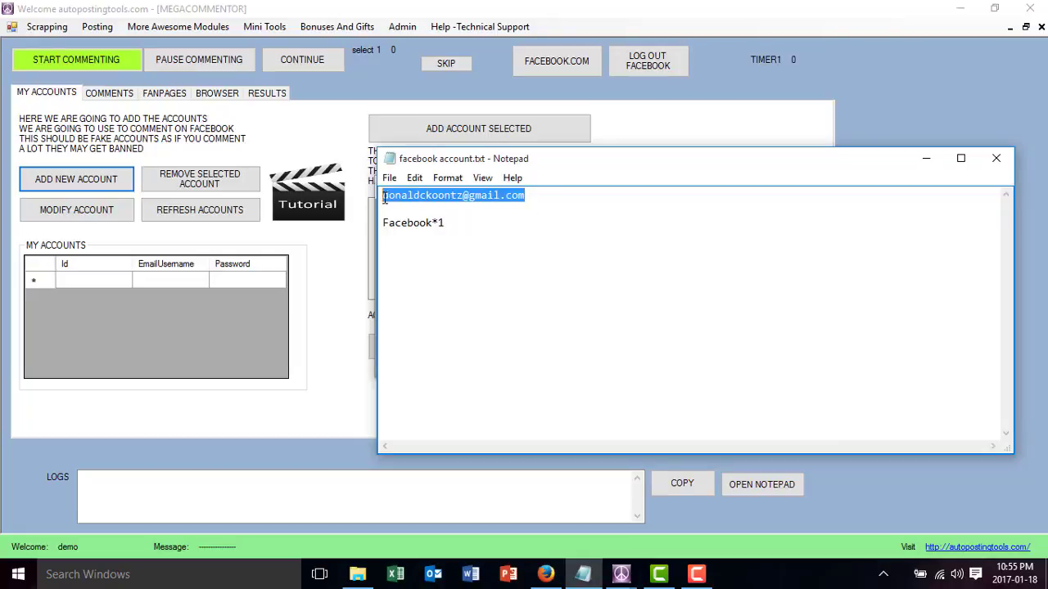
{"action": "left_click_drag", "start_coordinate": [483, 158], "coordinate": [704, 161]}
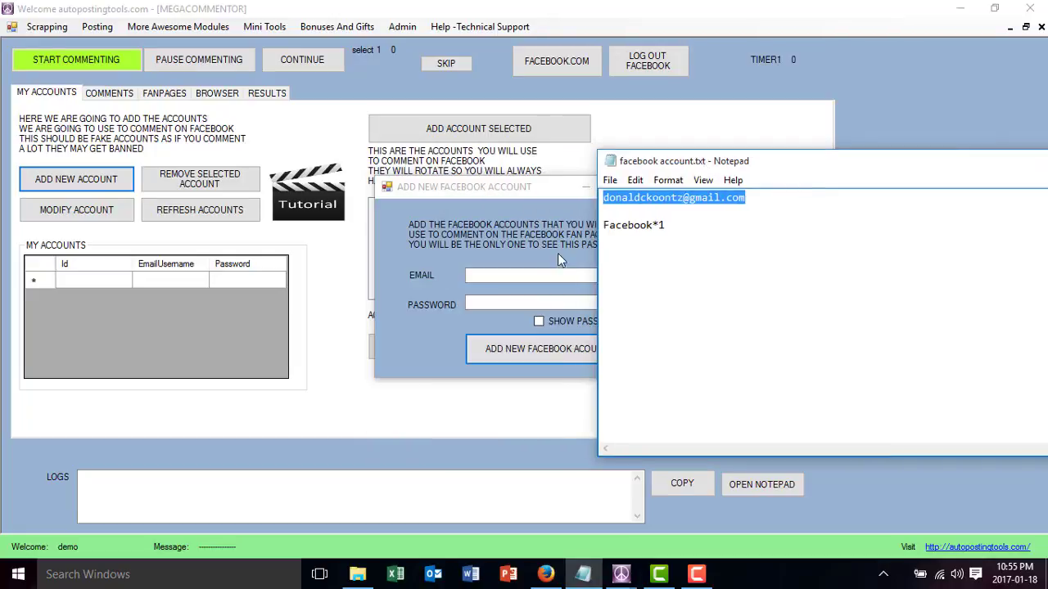
{"action": "left_click", "coordinate": [528, 275]}
{"action": "key", "text": "ctrl+v"}
Step: Fill in the account password copied from the Notepad file and add the new Facebook account
{"action": "left_click", "coordinate": [661, 225]}
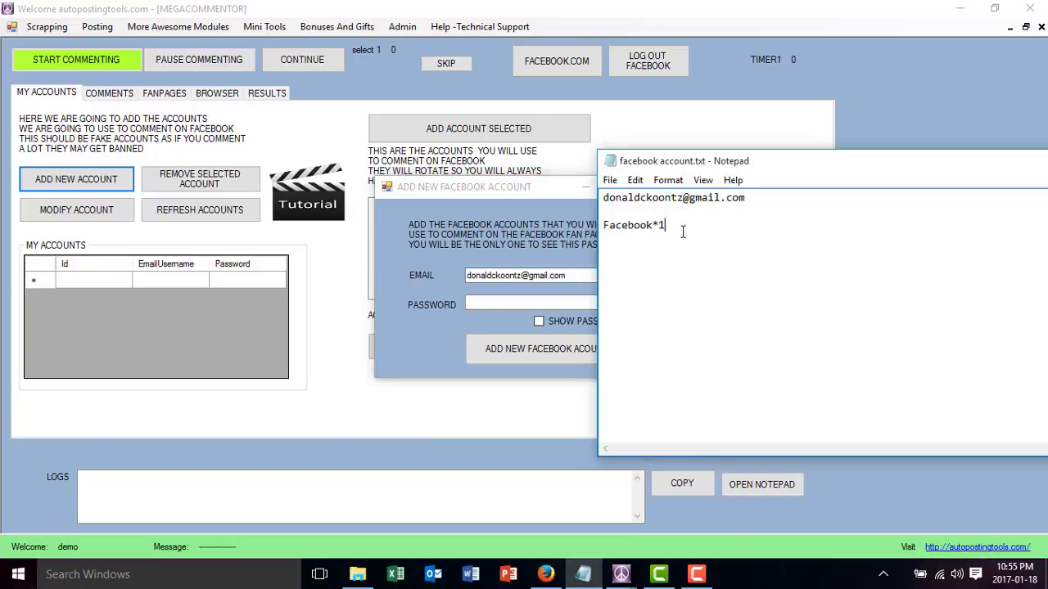
{"action": "left_click_drag", "start_coordinate": [661, 224], "coordinate": [589, 224]}
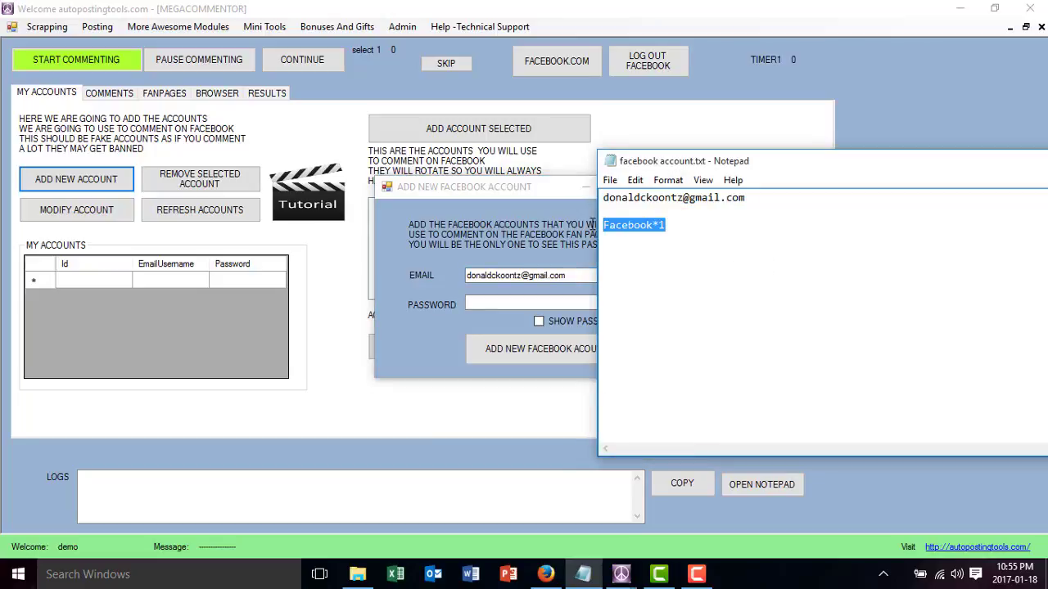
{"action": "left_click", "coordinate": [535, 303]}
{"action": "key", "text": "ctrl+v"}
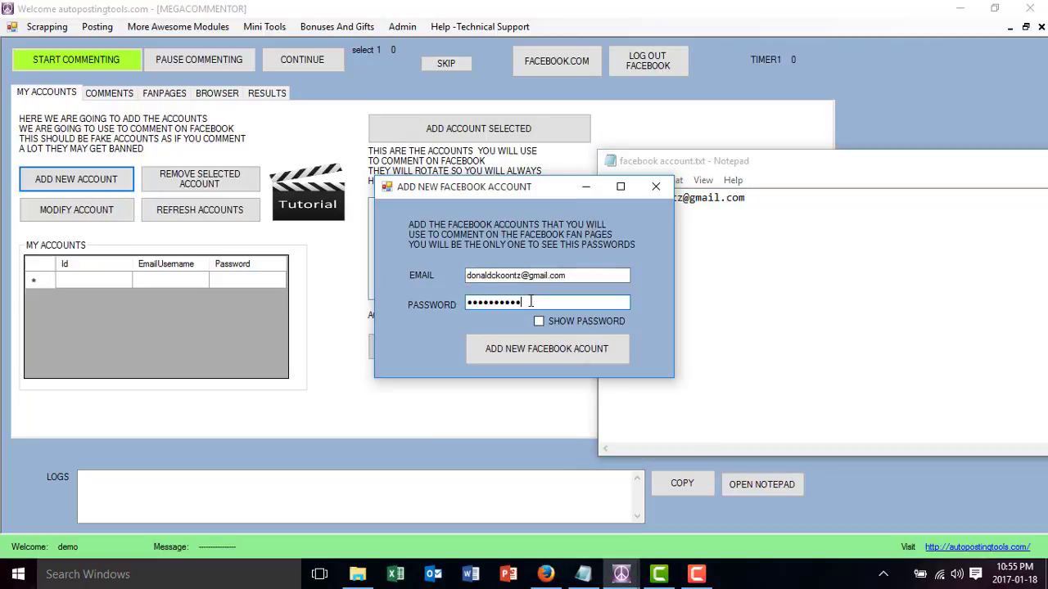
{"action": "left_click", "coordinate": [538, 350]}
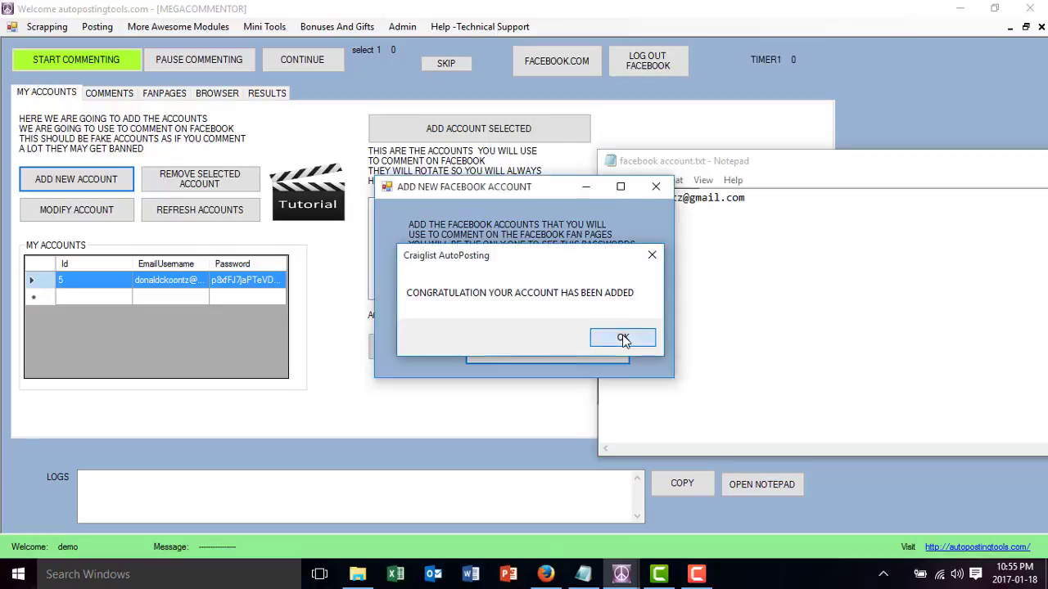
{"action": "left_click", "coordinate": [622, 340]}
Step: Close facebook account.txt in Notepad without saving its changes
{"action": "left_click_drag", "start_coordinate": [794, 162], "coordinate": [488, 185]}
{"action": "left_click", "coordinate": [910, 186]}
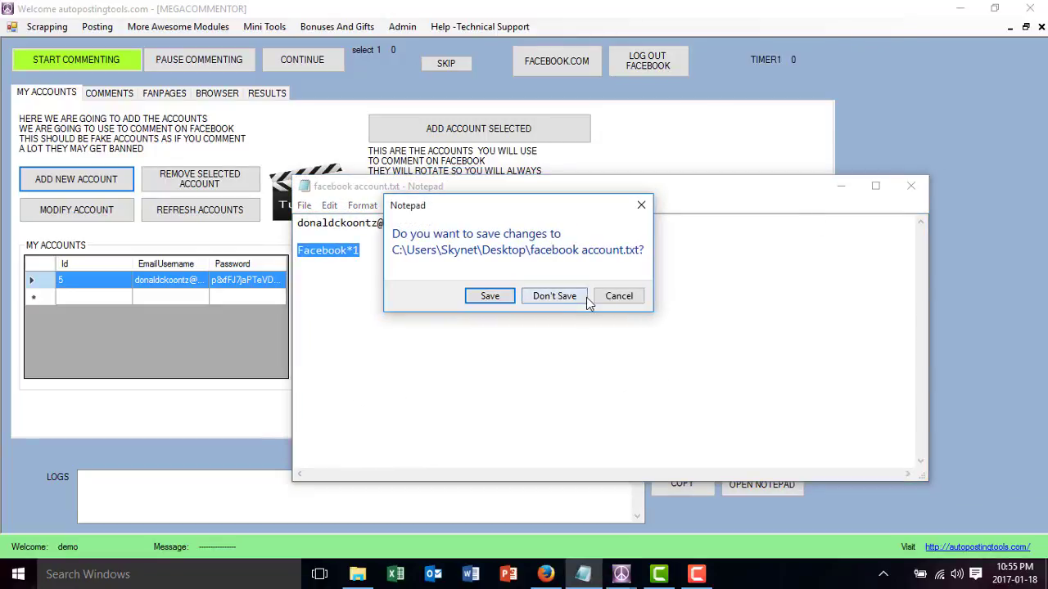
{"action": "left_click", "coordinate": [554, 297]}
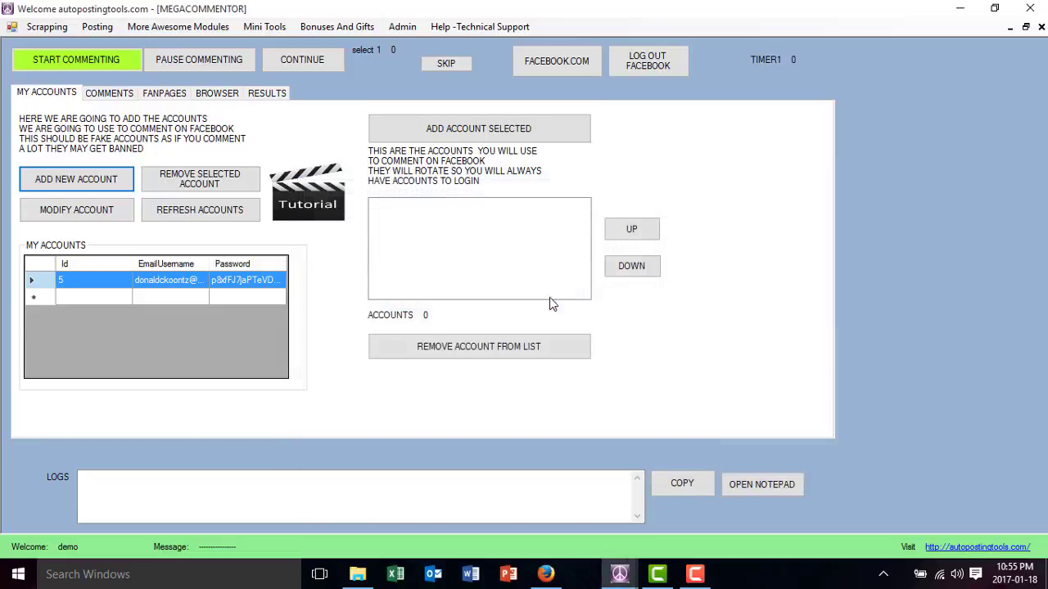
Step: Add the saved Facebook account to the list of commenting accounts three times
{"action": "left_click", "coordinate": [195, 284]}
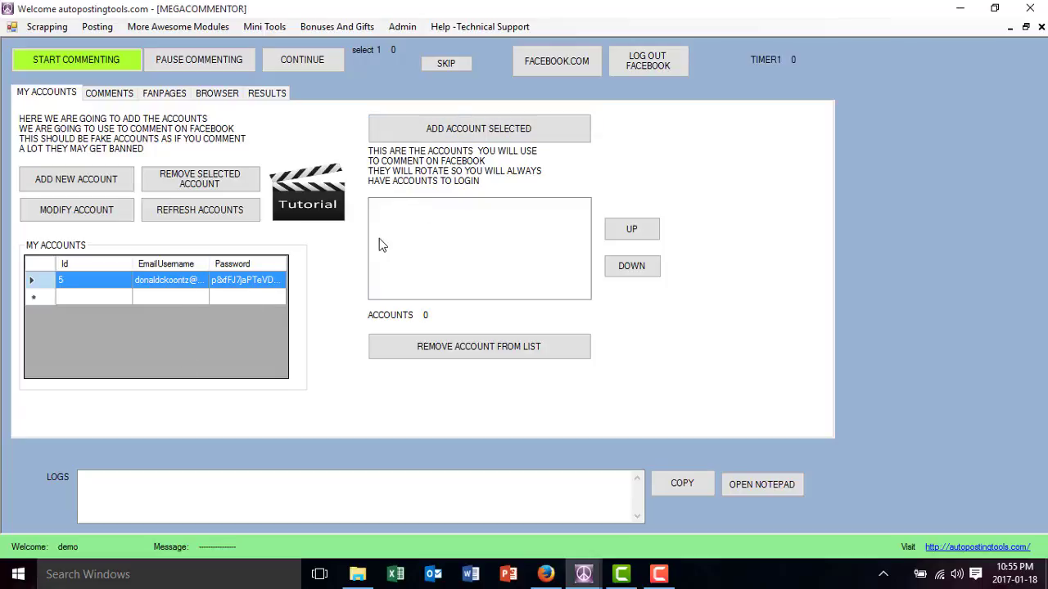
{"action": "left_click", "coordinate": [463, 135]}
{"action": "left_click", "coordinate": [440, 206]}
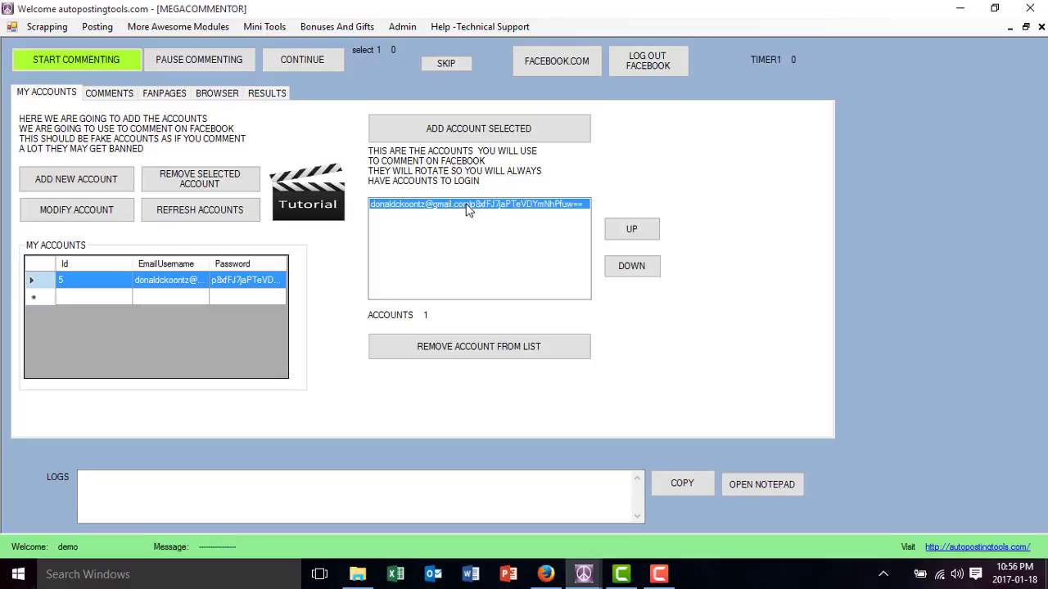
{"action": "left_click", "coordinate": [456, 130]}
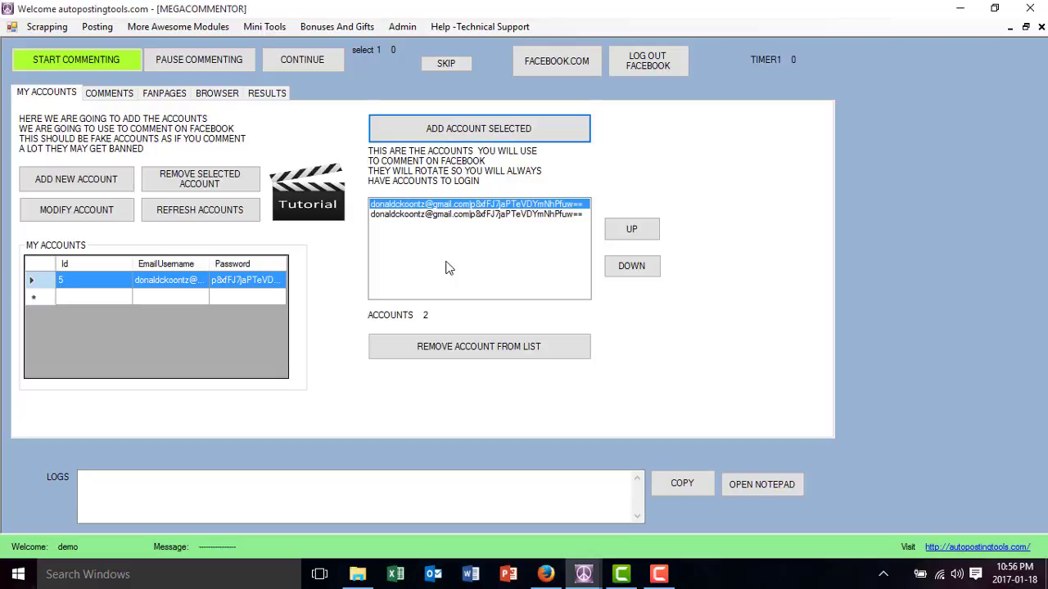
{"action": "left_click", "coordinate": [483, 133]}
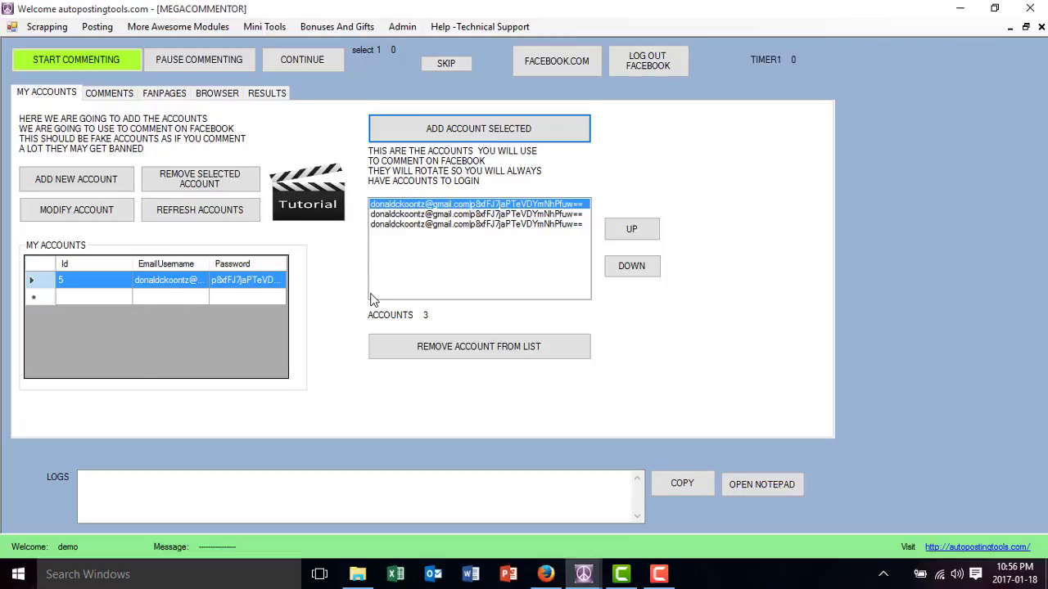
Step: Try reordering the second entry in the commenting accounts list by moving it up and down
{"action": "left_click", "coordinate": [442, 216]}
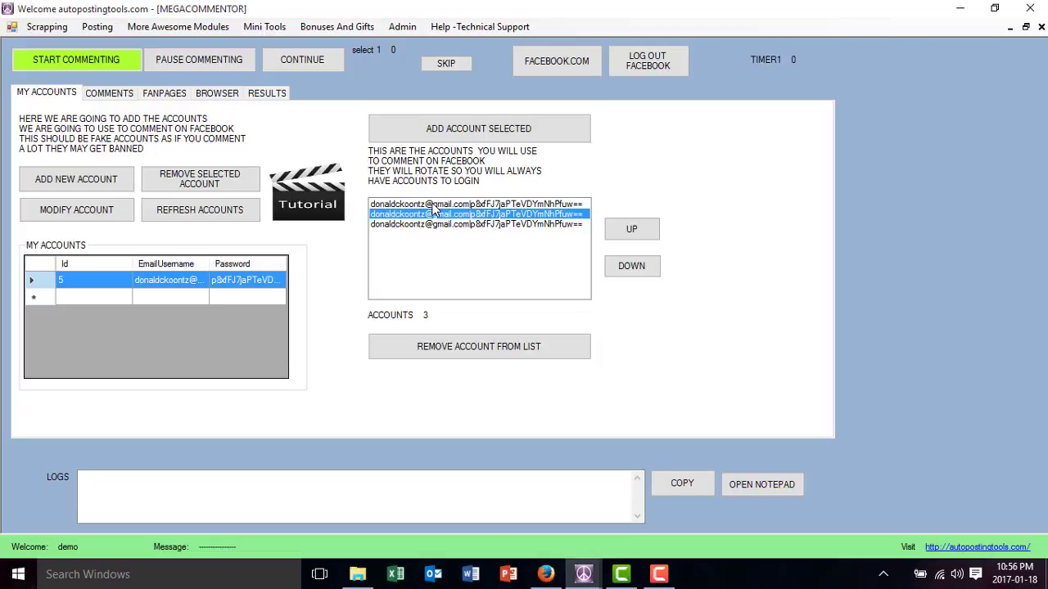
{"action": "left_click", "coordinate": [430, 205]}
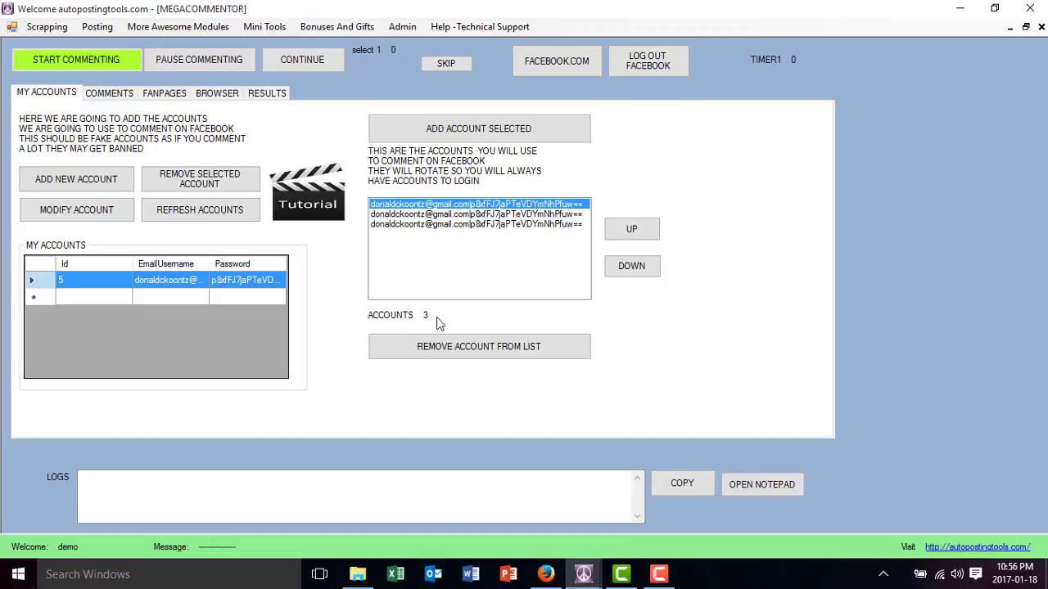
{"action": "left_click", "coordinate": [497, 216]}
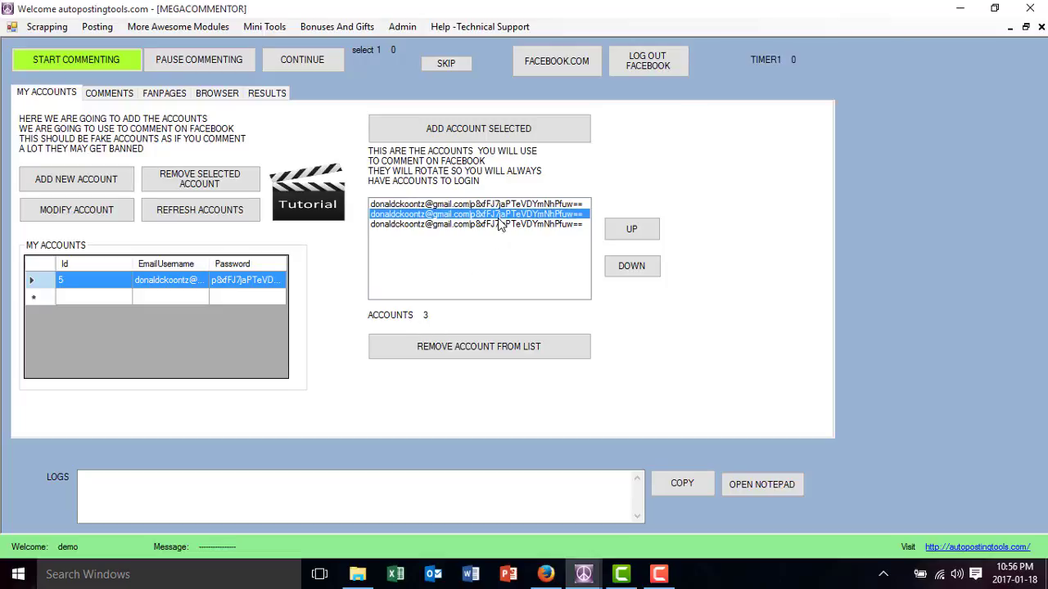
{"action": "left_click", "coordinate": [622, 232]}
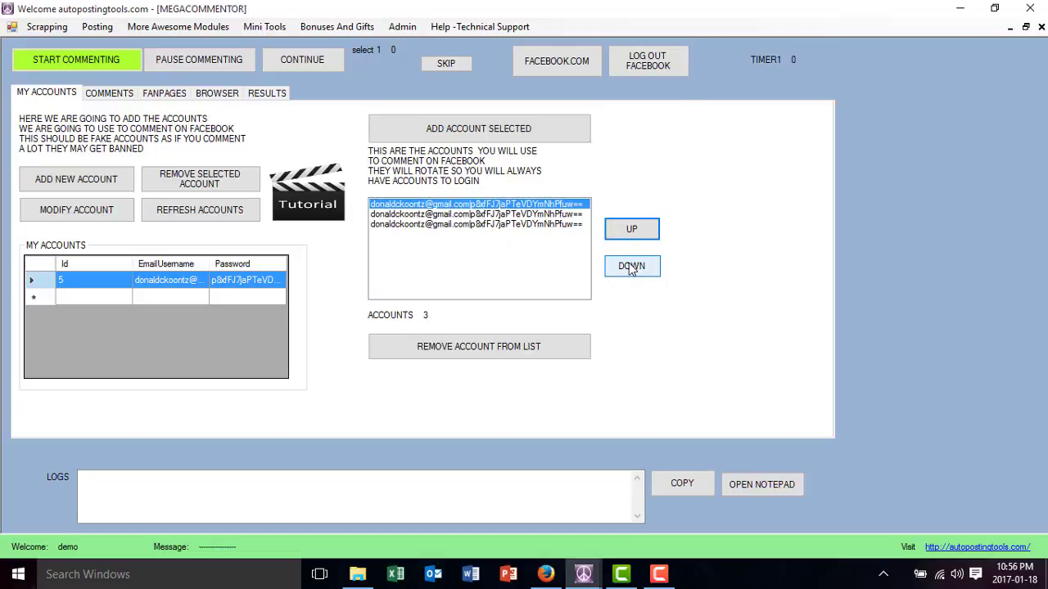
{"action": "left_click", "coordinate": [628, 267]}
{"action": "left_click", "coordinate": [631, 269]}
{"action": "left_click", "coordinate": [632, 230]}
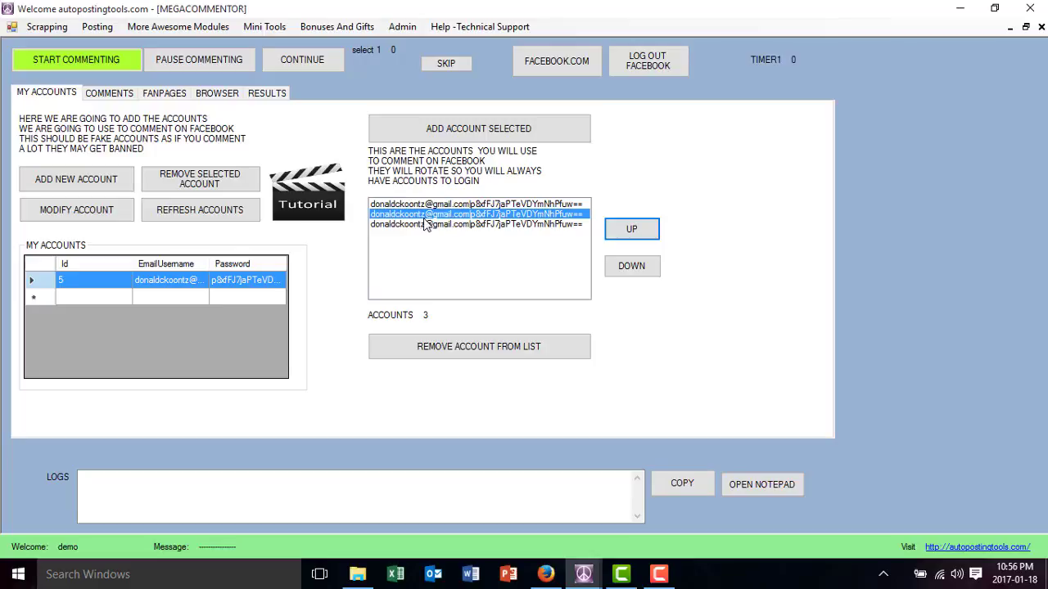
Step: Open the Comments section, show the campaign comments, and examine the campaign list and the form for adding a campaign
{"action": "left_click", "coordinate": [96, 96]}
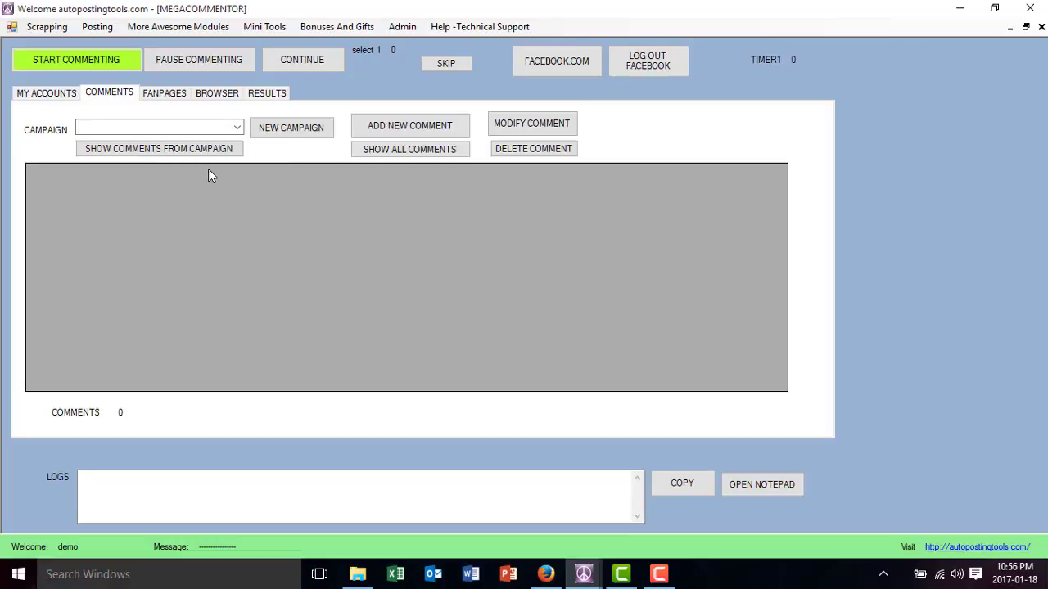
{"action": "left_click", "coordinate": [196, 148]}
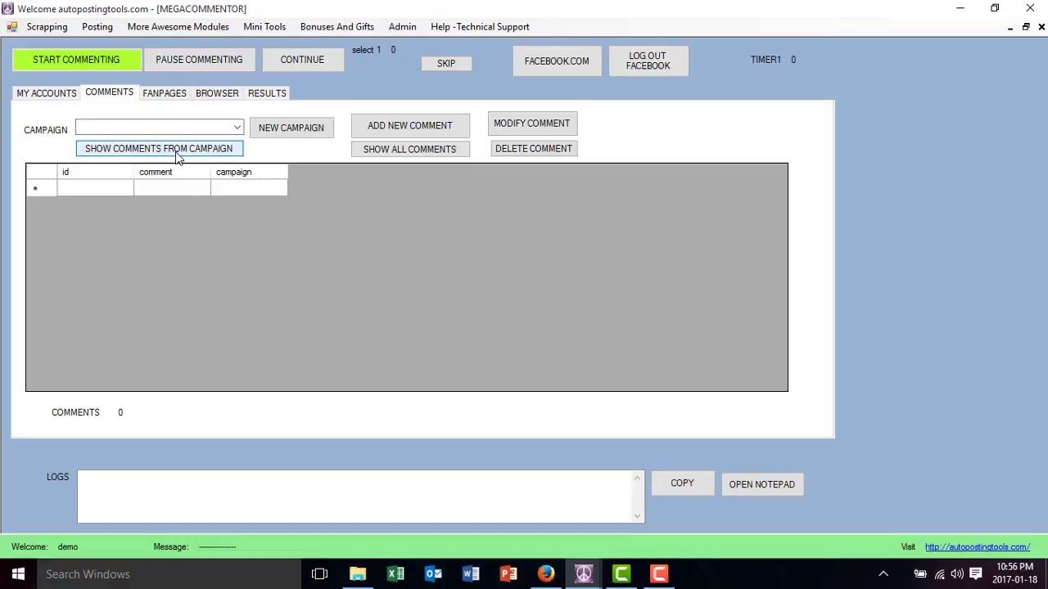
{"action": "left_click", "coordinate": [238, 129]}
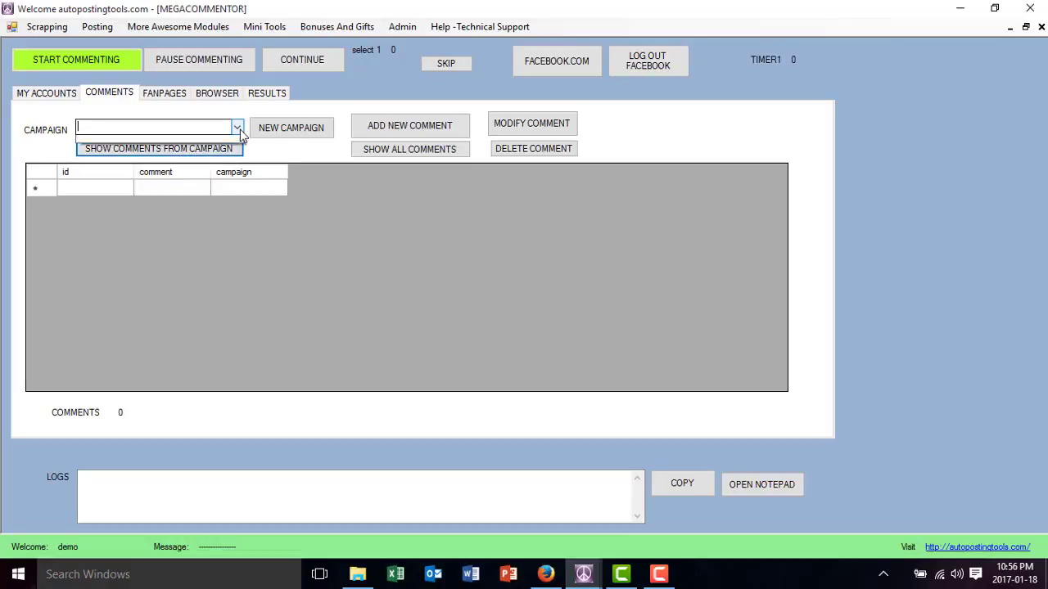
{"action": "left_click", "coordinate": [277, 131]}
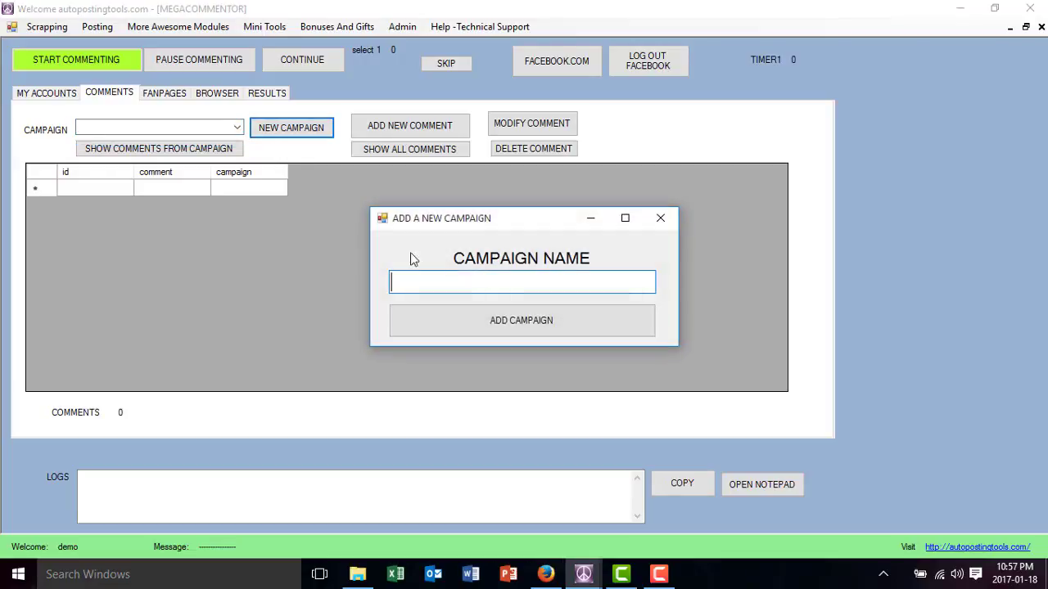
{"action": "left_click", "coordinate": [660, 219]}
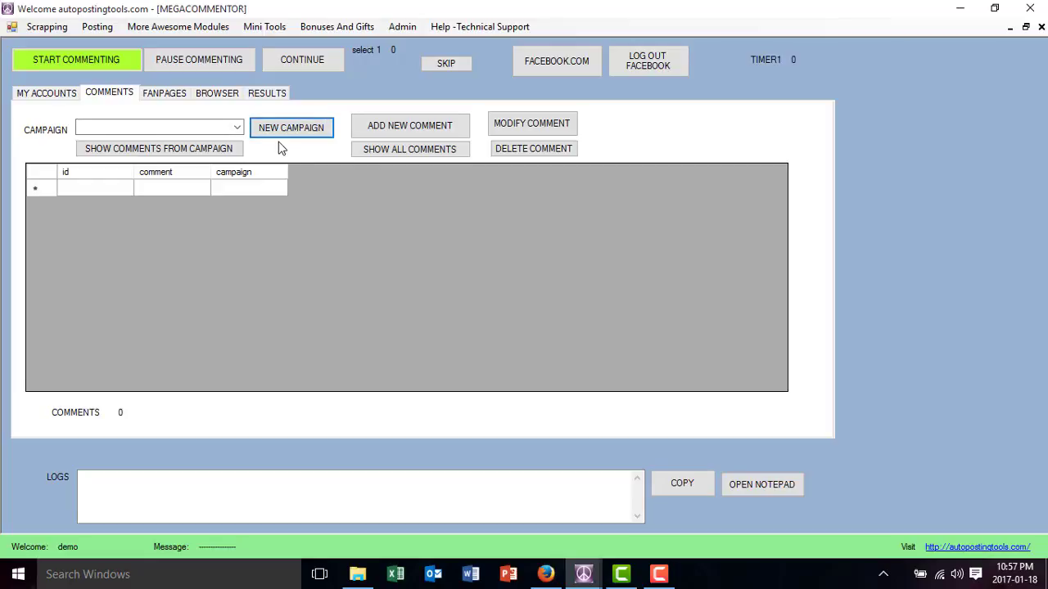
{"action": "left_click", "coordinate": [187, 152]}
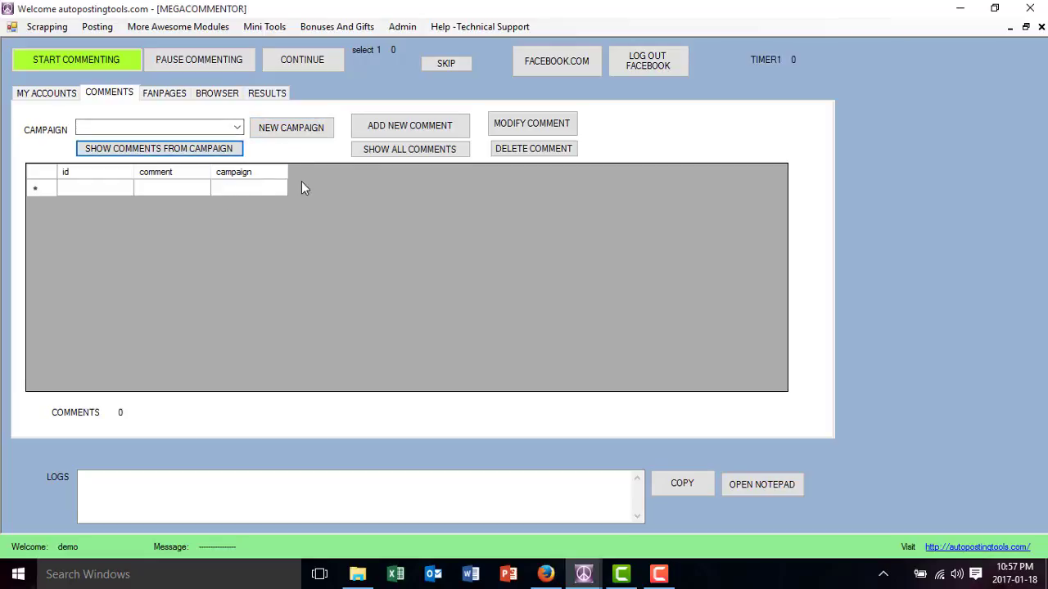
{"action": "left_click", "coordinate": [398, 131]}
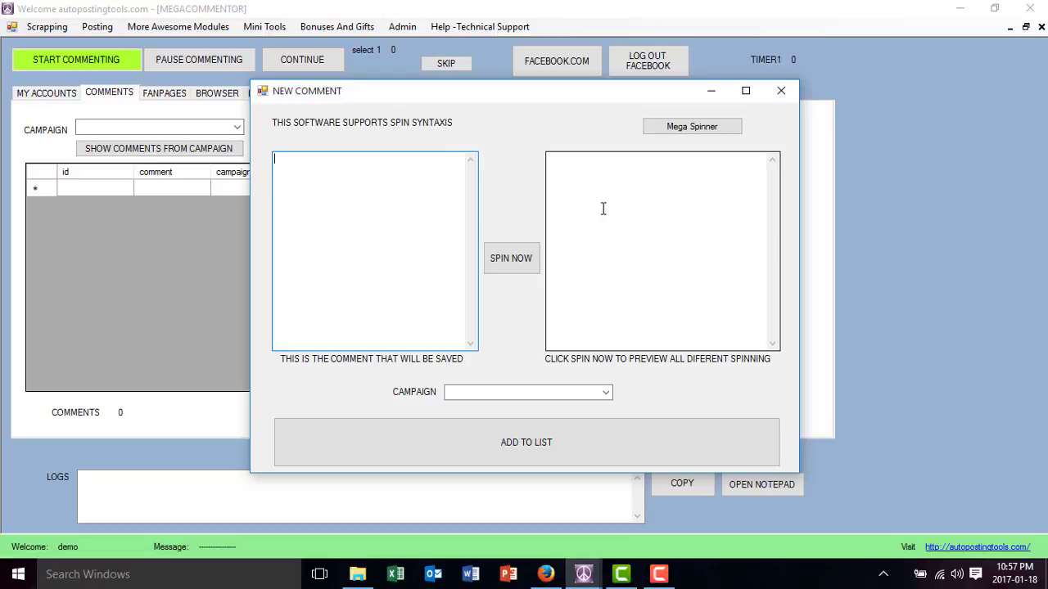
{"action": "left_click", "coordinate": [680, 128]}
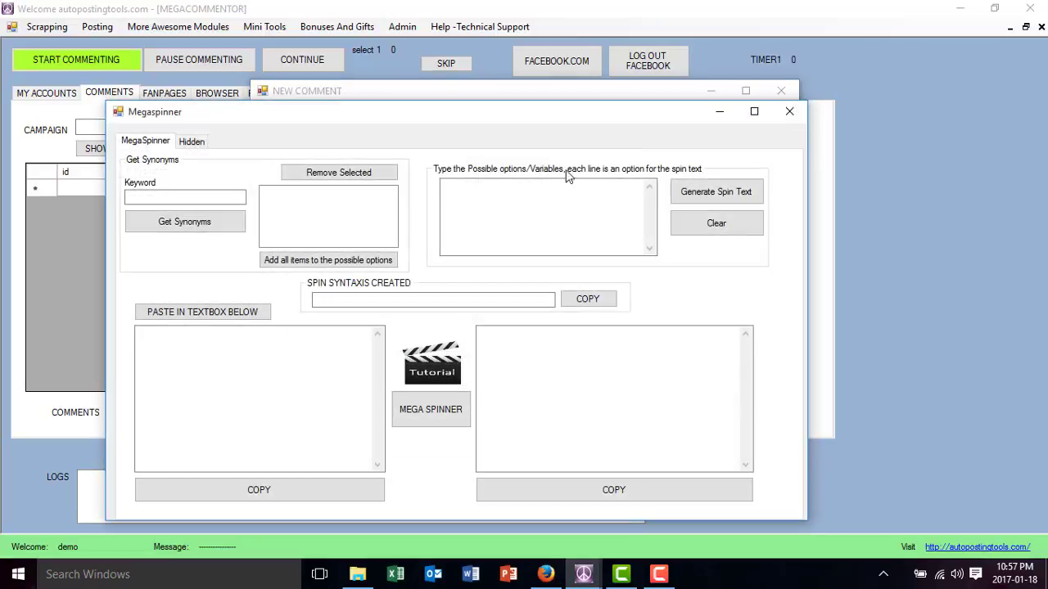
{"action": "left_click", "coordinate": [519, 198]}
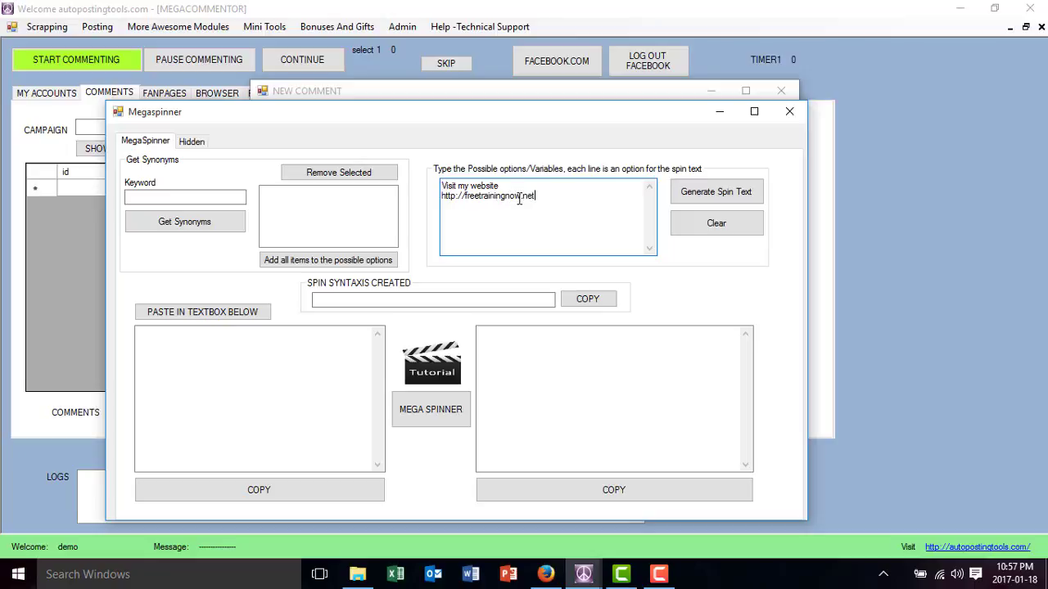
{"action": "left_click_drag", "start_coordinate": [544, 201], "coordinate": [442, 173]}
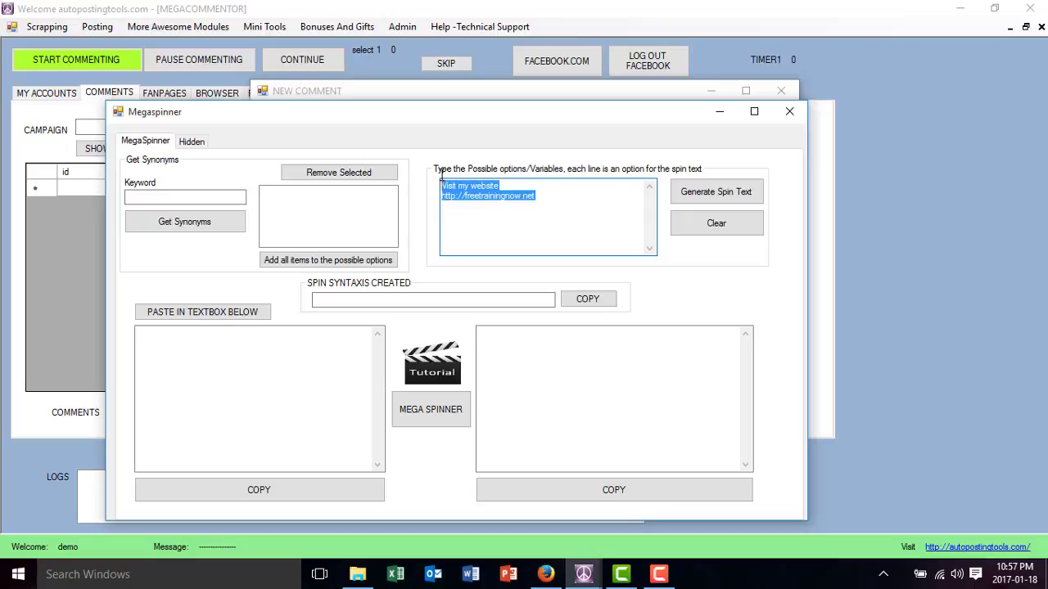
{"action": "left_click", "coordinate": [442, 197]}
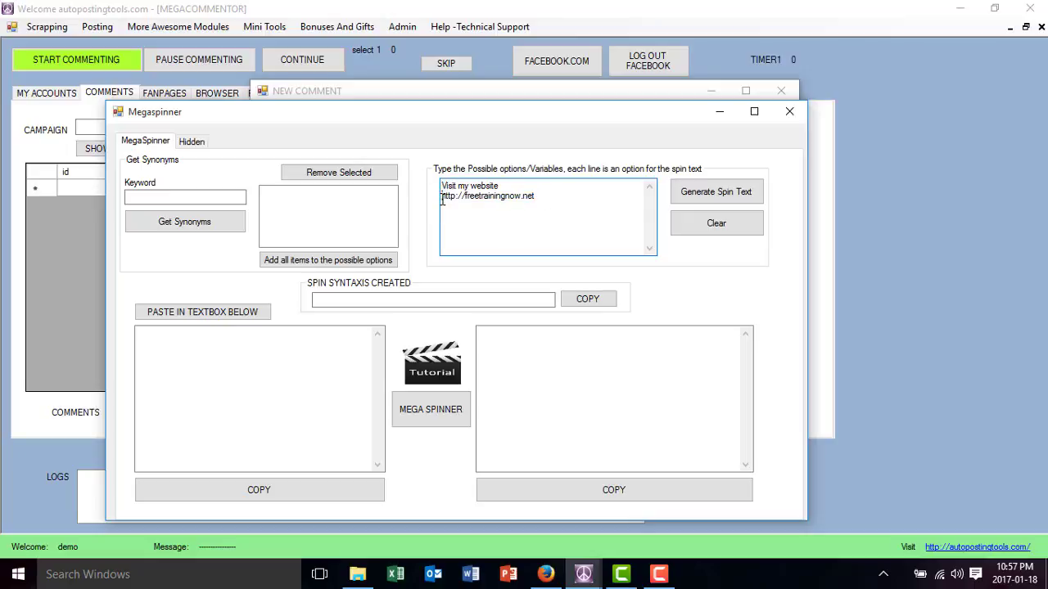
{"action": "key", "text": "BackSpace"}
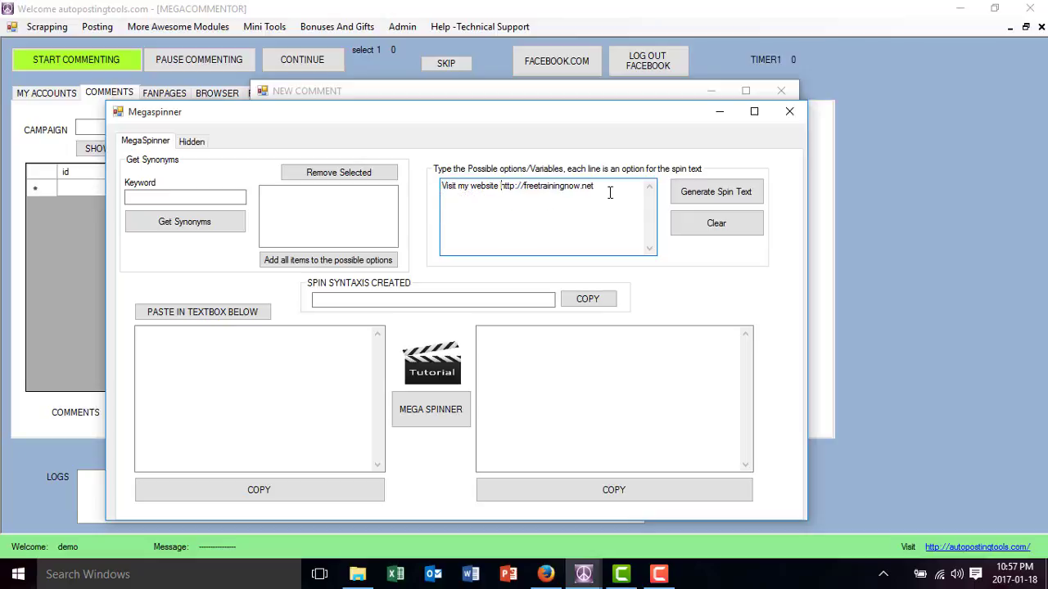
{"action": "left_click_drag", "start_coordinate": [612, 192], "coordinate": [420, 178]}
{"action": "key", "text": "ctrl+c"}
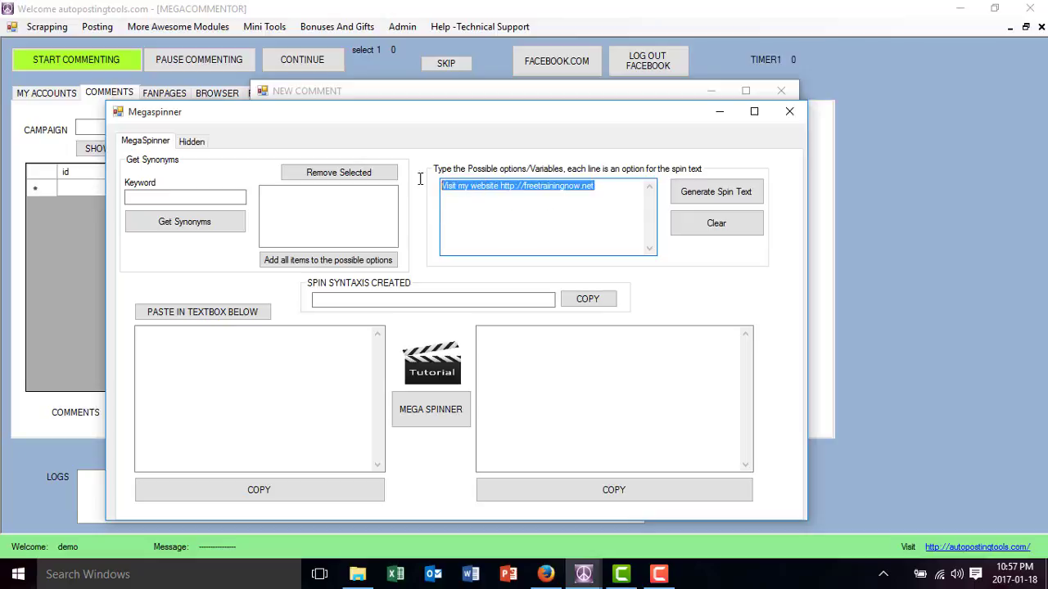
{"action": "left_click", "coordinate": [602, 187]}
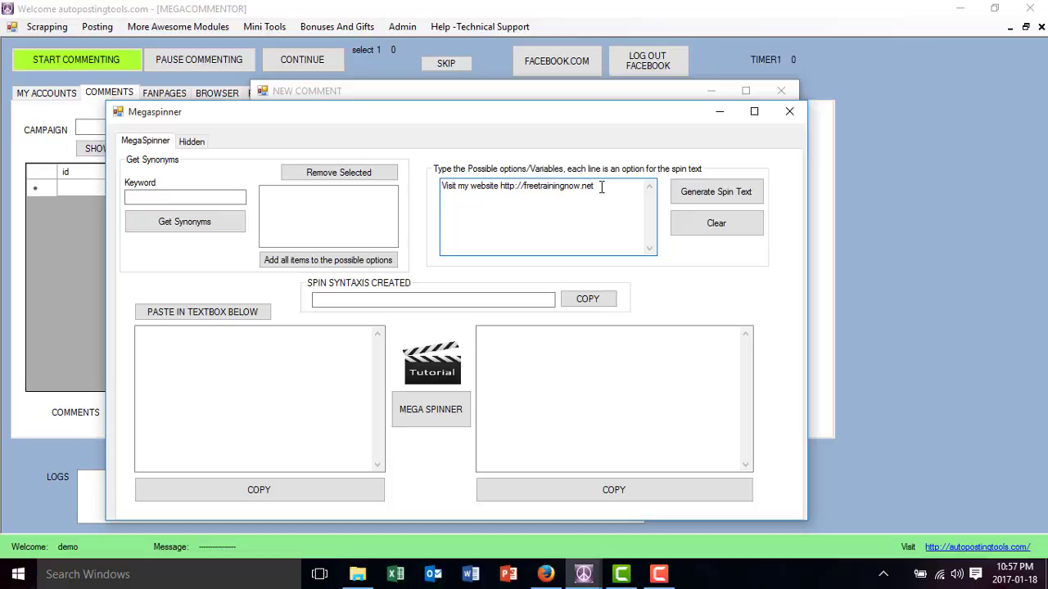
{"action": "key", "text": "Return"}
{"action": "key", "text": "ctrl+v"}
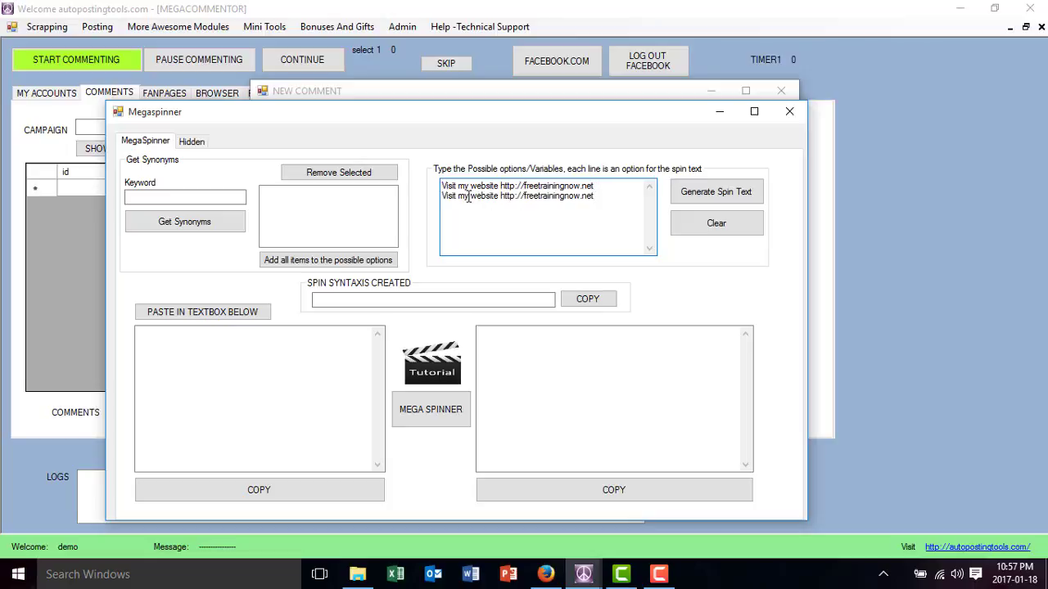
{"action": "left_click_drag", "start_coordinate": [468, 197], "coordinate": [440, 200]}
{"action": "type", "text": "Check out"}
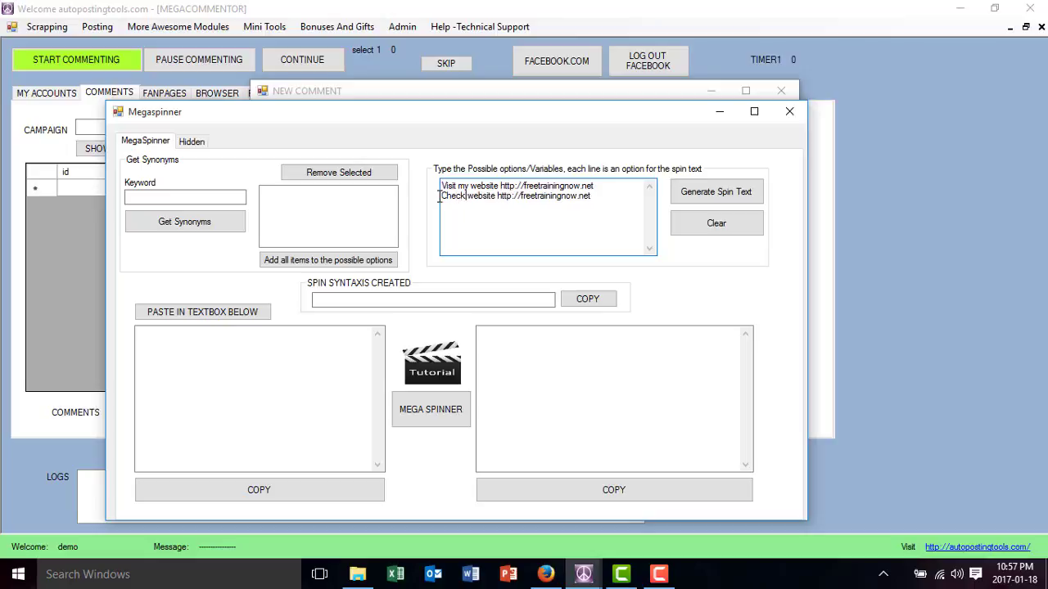
{"action": "left_click", "coordinate": [479, 198]}
{"action": "type", "text": "my"}
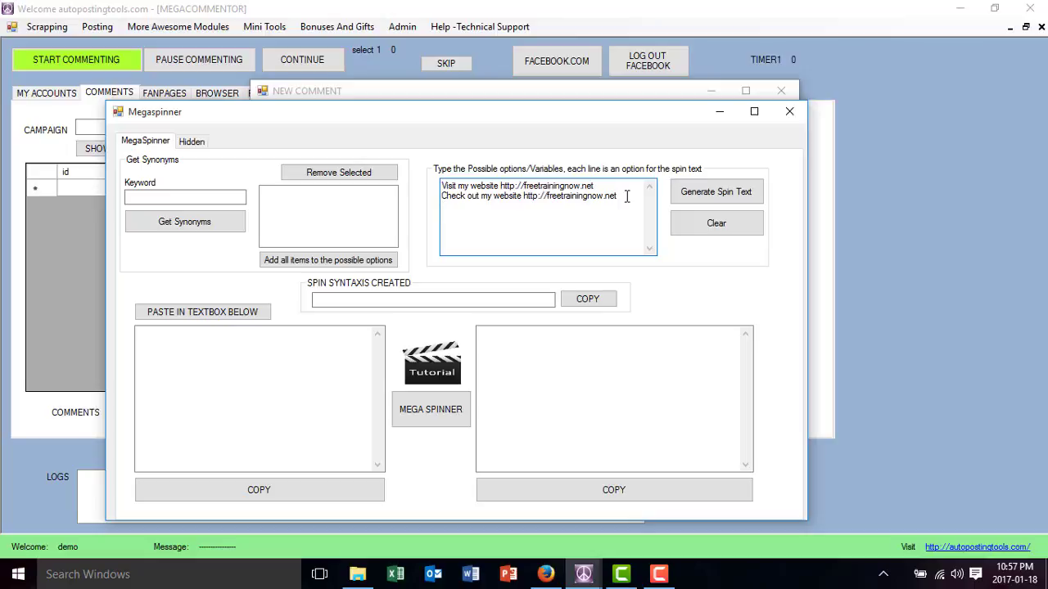
{"action": "type", "text": "website is awesome"}
{"action": "left_click_drag", "start_coordinate": [617, 196], "coordinate": [525, 201]}
{"action": "key", "text": "ctrl+c"}
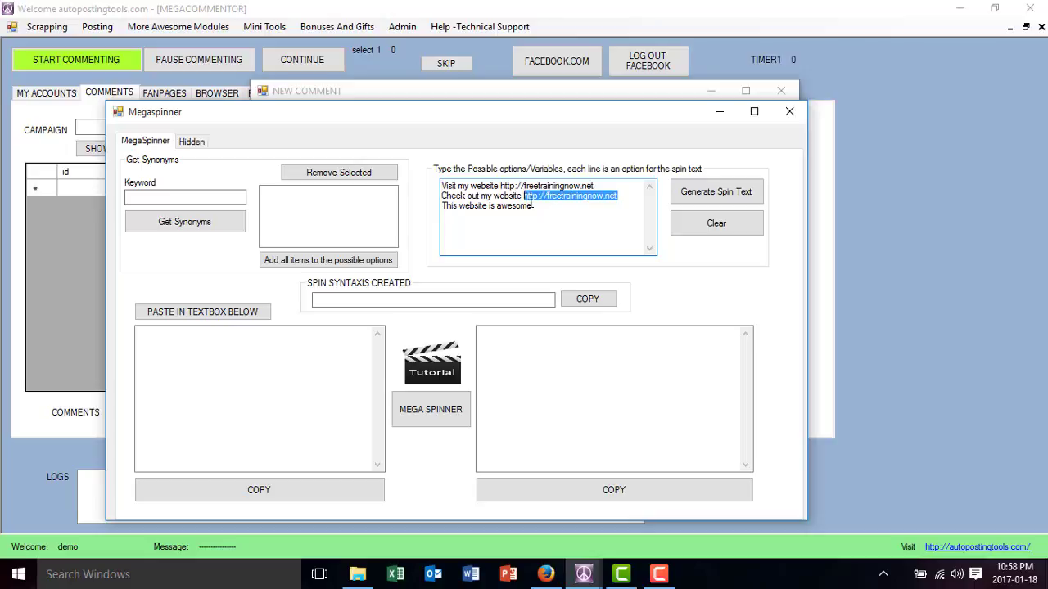
{"action": "left_click", "coordinate": [545, 204]}
{"action": "key", "text": "ctrl+v"}
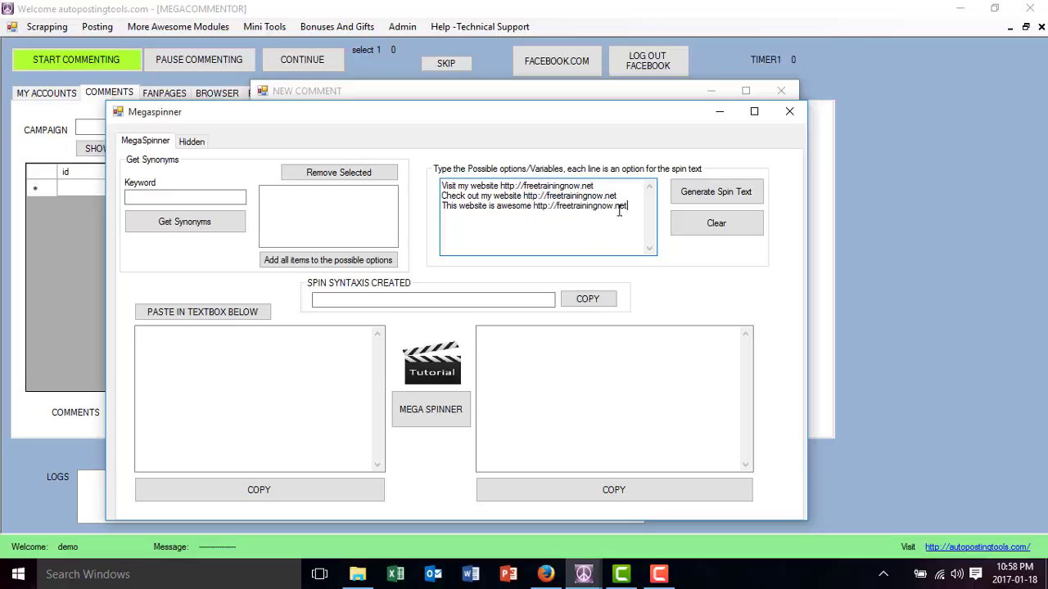
Step: Generate the spin text from the three options and copy the created syntax into the spinner's source text
{"action": "left_click", "coordinate": [695, 202]}
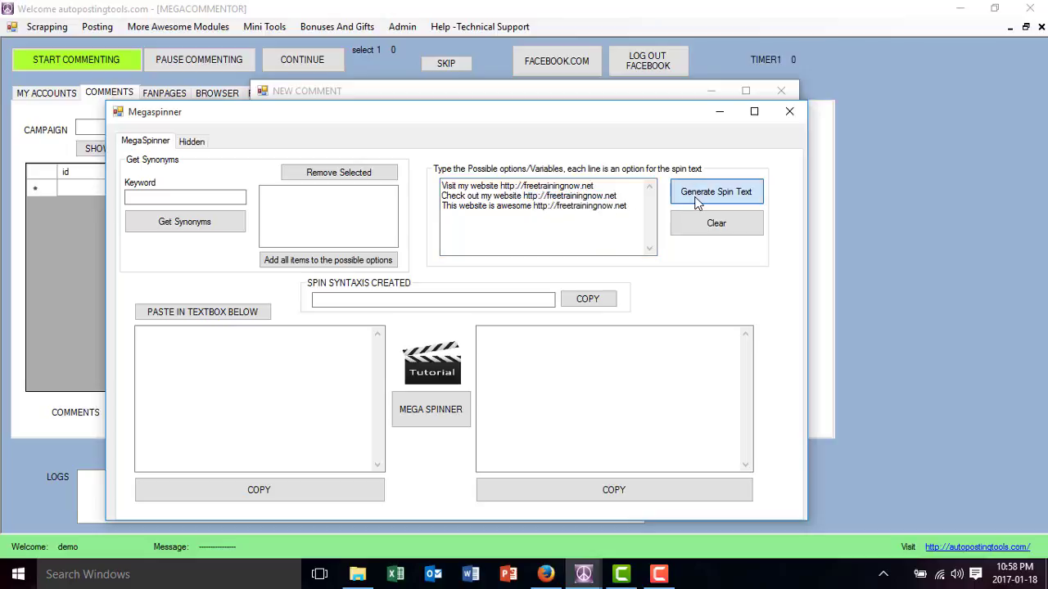
{"action": "left_click", "coordinate": [588, 299]}
{"action": "left_click", "coordinate": [315, 369]}
{"action": "key", "text": "ctrl+v"}
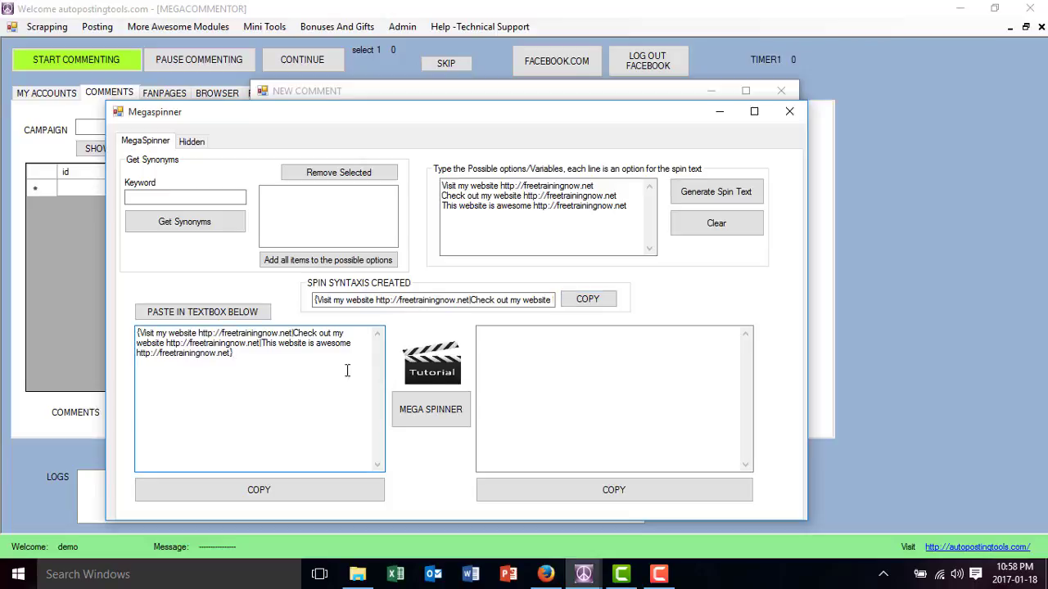
Step: Spin the source text repeatedly and examine the resulting comment variation
{"action": "left_click", "coordinate": [433, 417]}
{"action": "left_click", "coordinate": [434, 421]}
{"action": "left_click", "coordinate": [433, 420]}
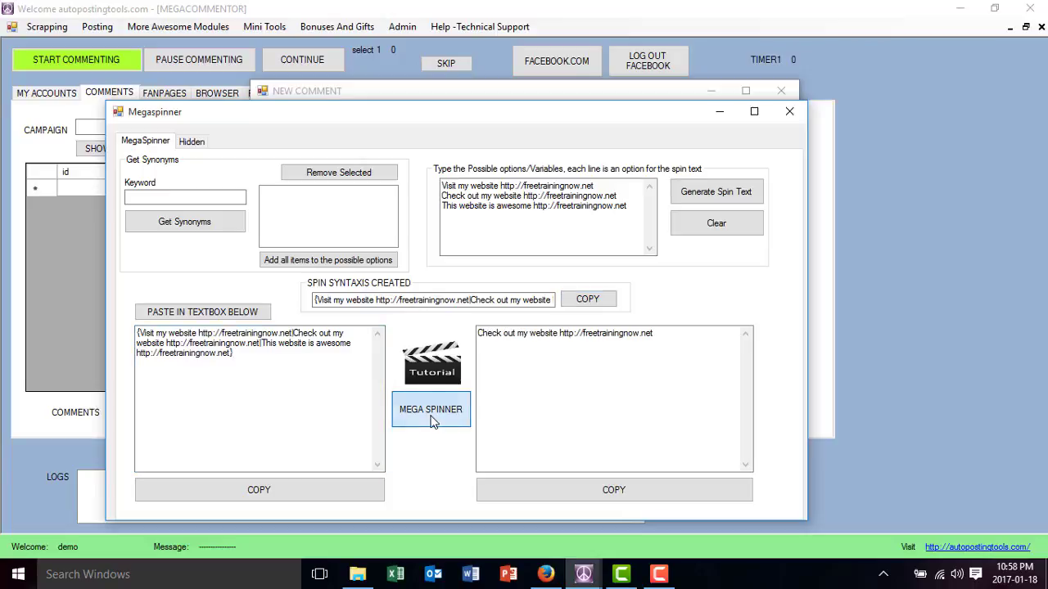
{"action": "left_click", "coordinate": [434, 421]}
{"action": "left_click", "coordinate": [433, 421]}
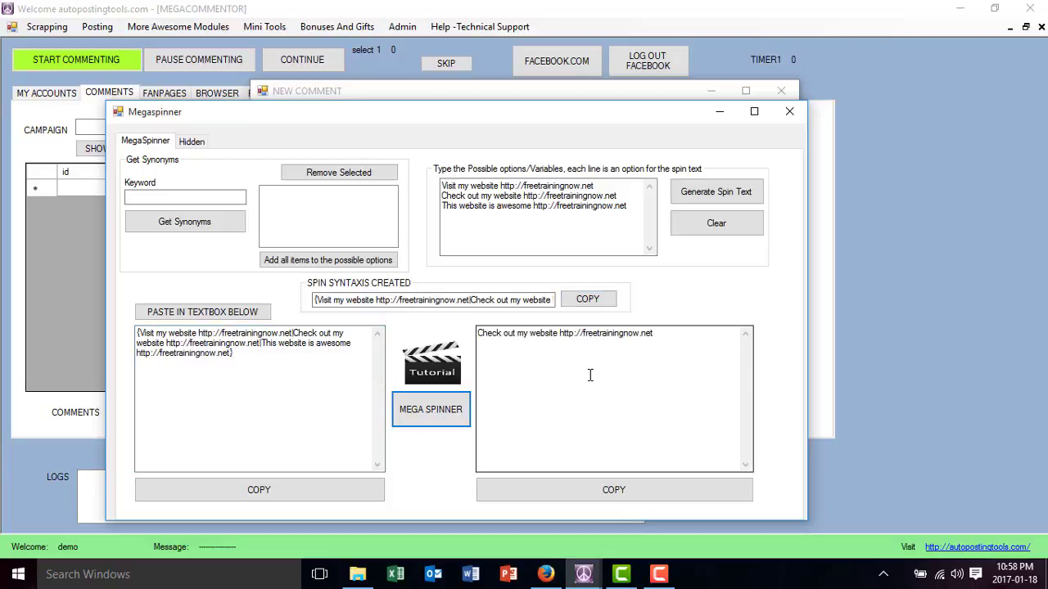
{"action": "left_click_drag", "start_coordinate": [650, 343], "coordinate": [472, 344]}
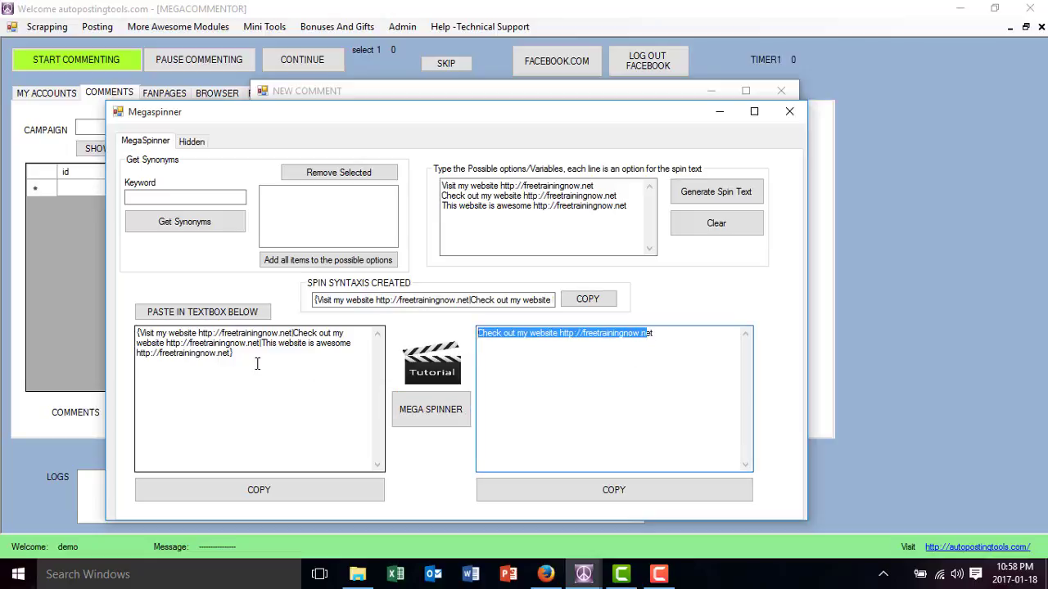
Step: Transfer the full spin syntax from Mega Spinner into the new comment and add it to the comment list without a campaign
{"action": "left_click_drag", "start_coordinate": [261, 374], "coordinate": [105, 318]}
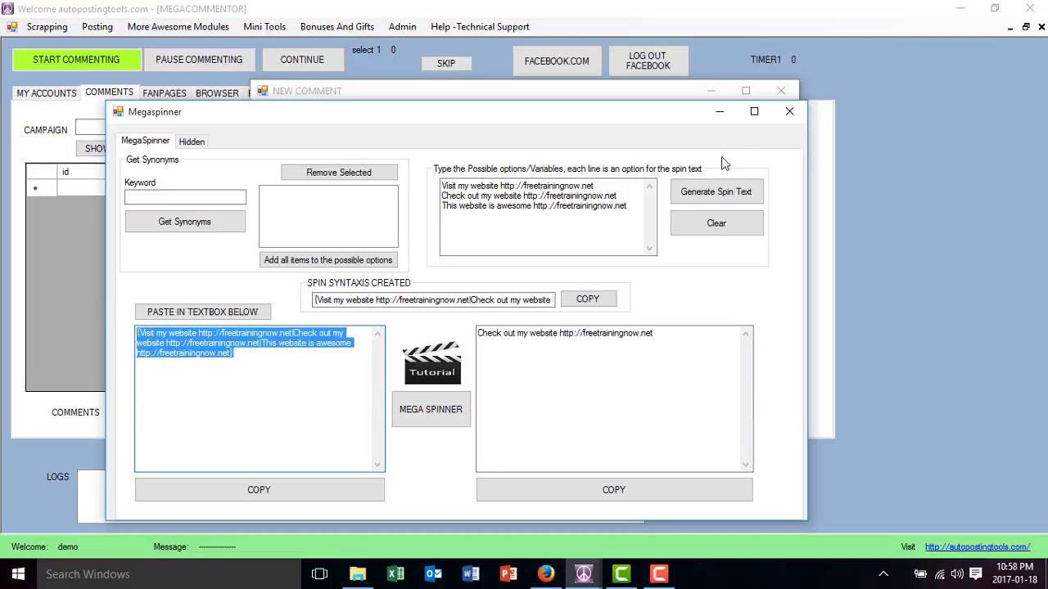
{"action": "left_click", "coordinate": [789, 111]}
{"action": "left_click", "coordinate": [339, 183]}
{"action": "key", "text": "ctrl+v"}
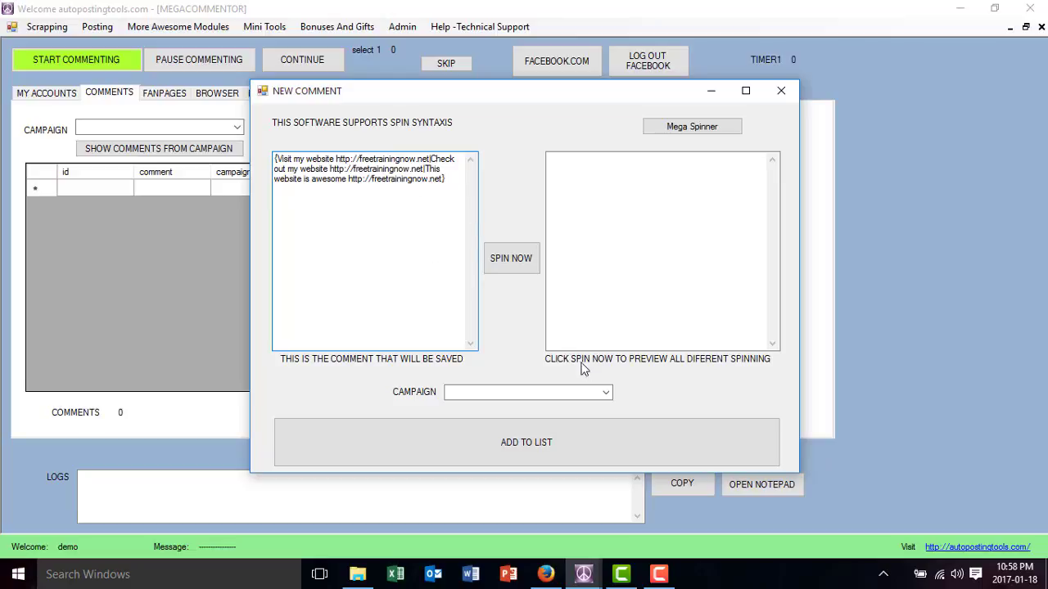
{"action": "left_click", "coordinate": [608, 396]}
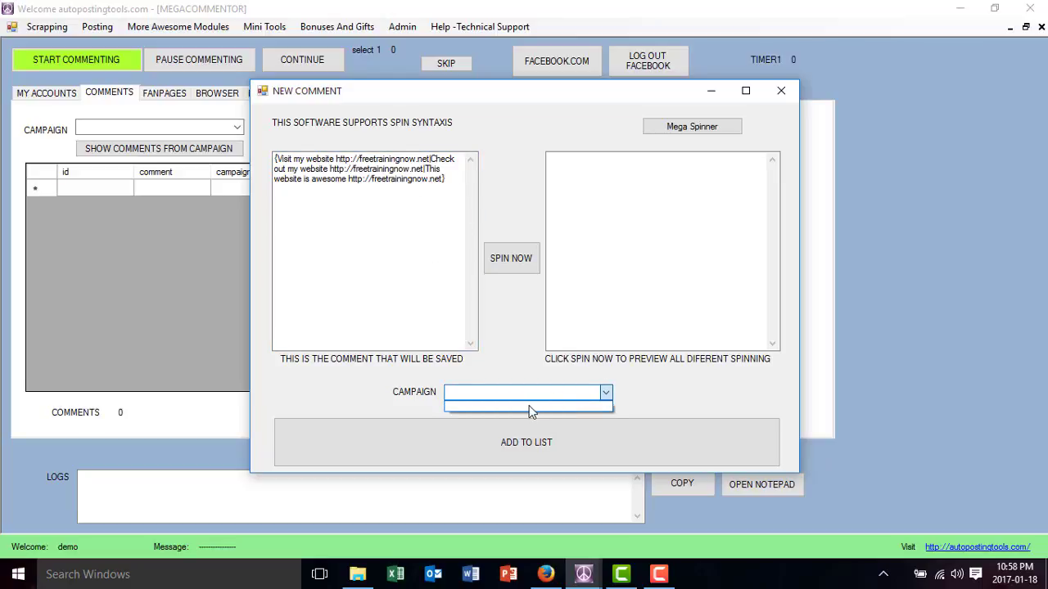
{"action": "left_click", "coordinate": [607, 393]}
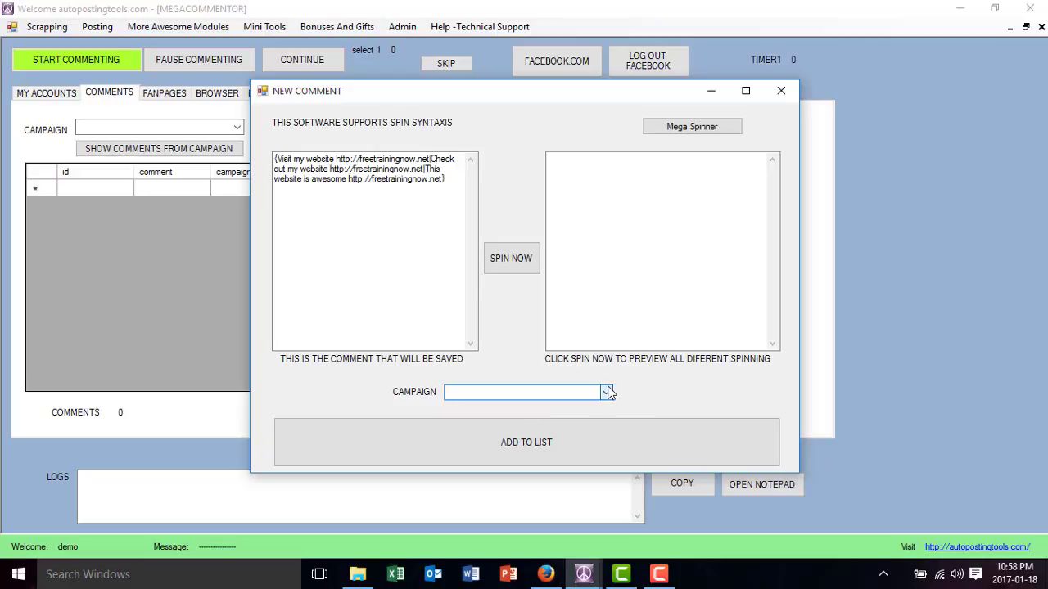
{"action": "left_click", "coordinate": [571, 449]}
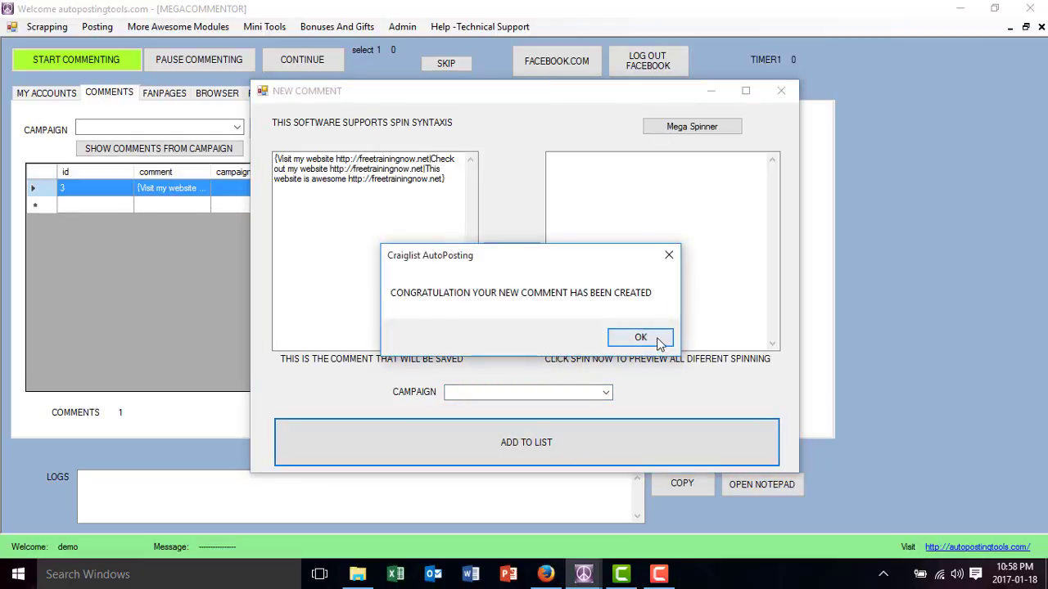
{"action": "left_click", "coordinate": [658, 342]}
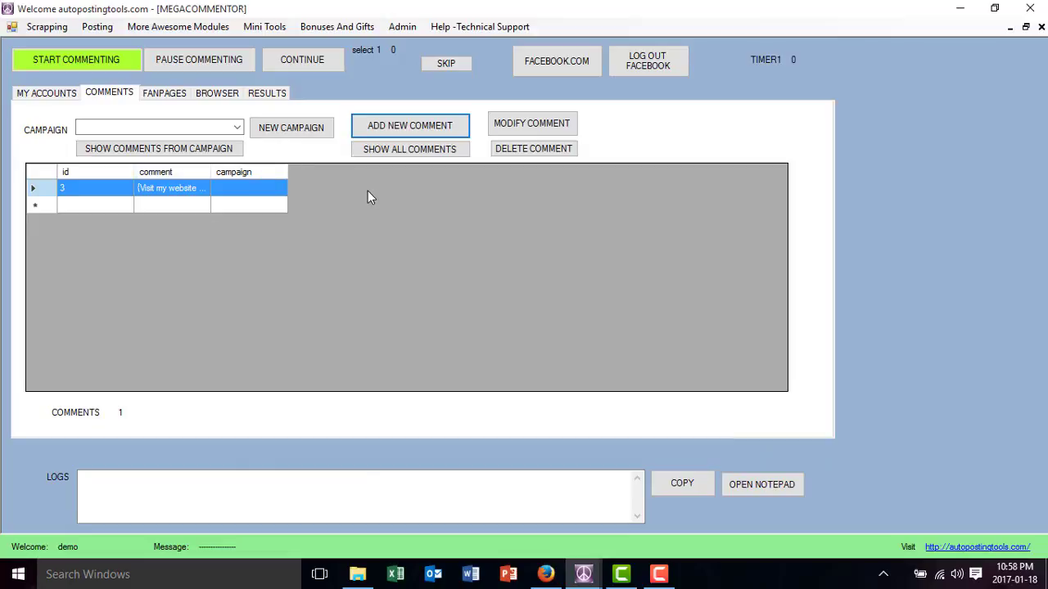
Step: Add another comment reading "This is a test" to the comment list without a campaign
{"action": "left_click", "coordinate": [392, 127]}
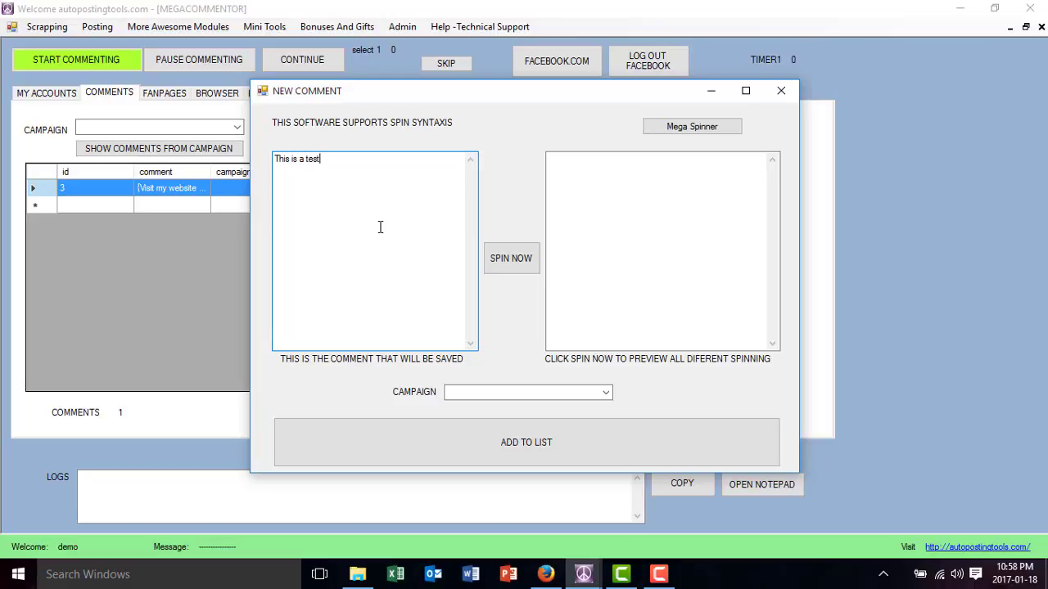
{"action": "left_click", "coordinate": [519, 453]}
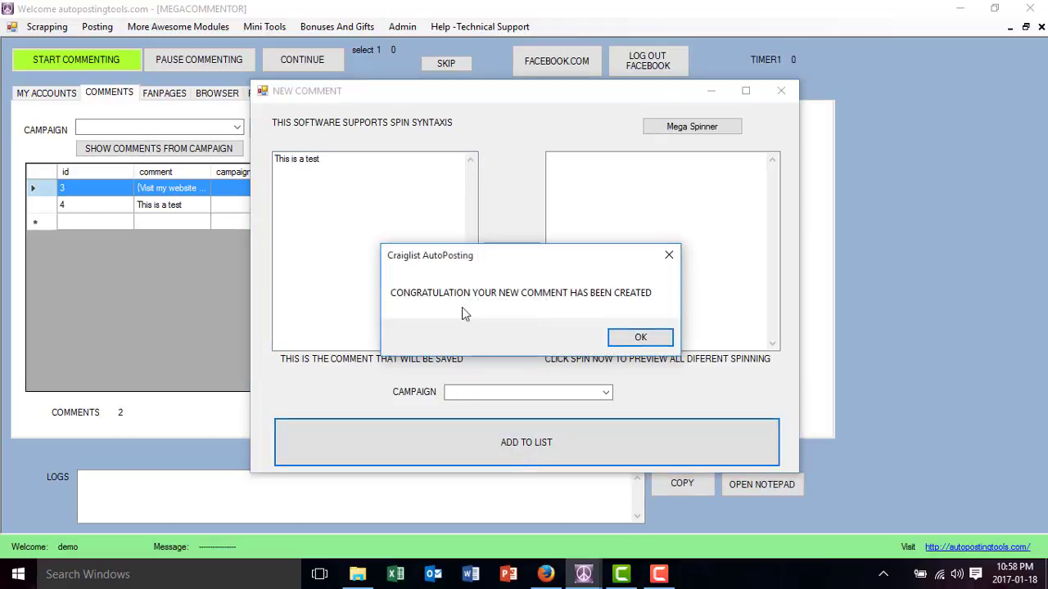
{"action": "left_click", "coordinate": [645, 338]}
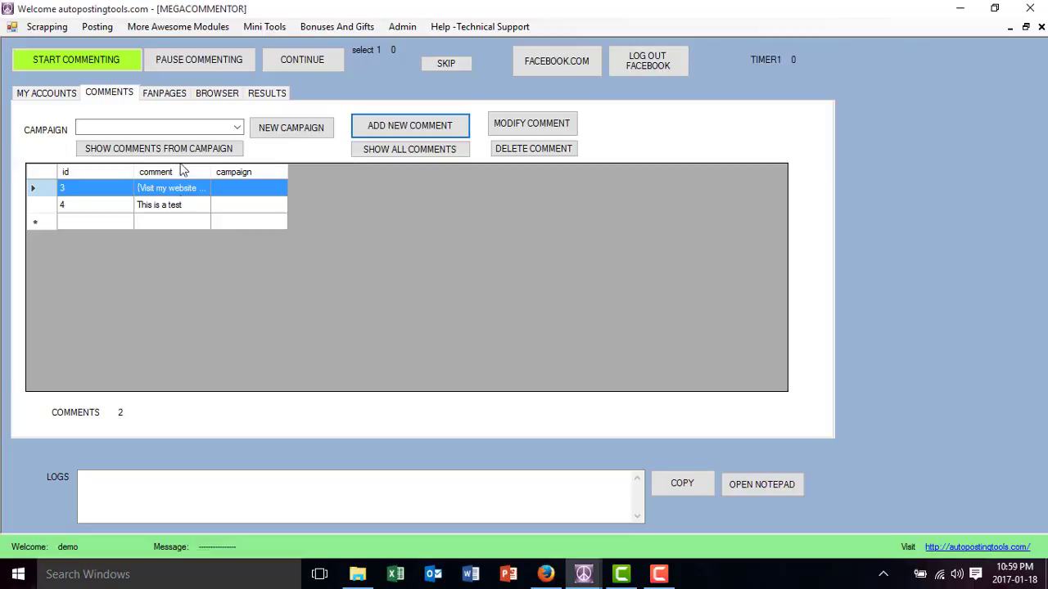
Step: Go to the fan pages section, open the Fanpage Scrapper to examine its search steps, and close it
{"action": "left_click", "coordinate": [167, 95]}
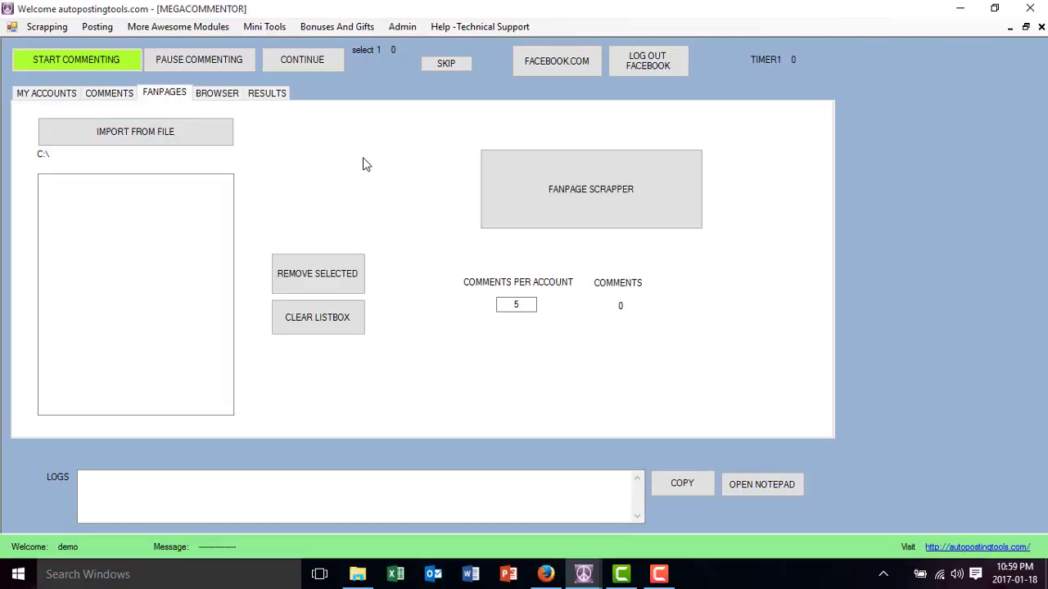
{"action": "left_click", "coordinate": [519, 185]}
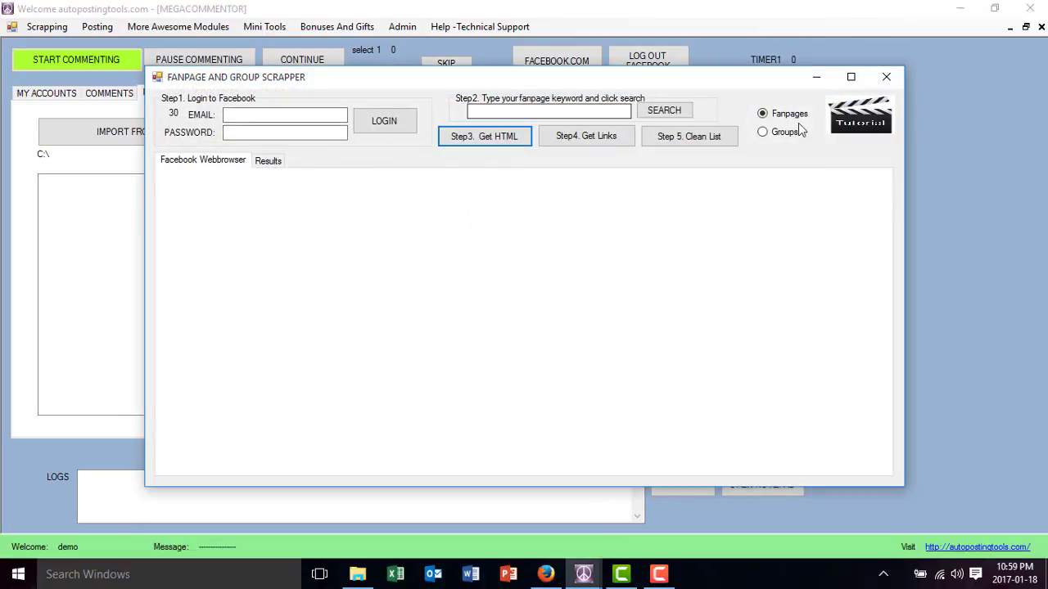
{"action": "left_click", "coordinate": [886, 77]}
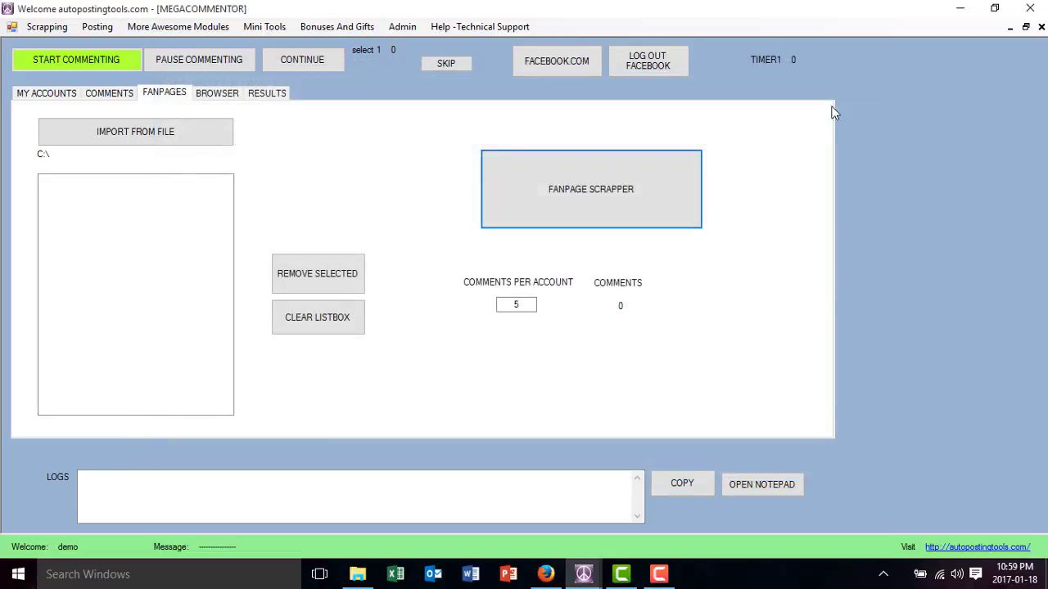
Step: Import the fan page list from the file "marketing pages.txt" on the Desktop
{"action": "left_click", "coordinate": [180, 137]}
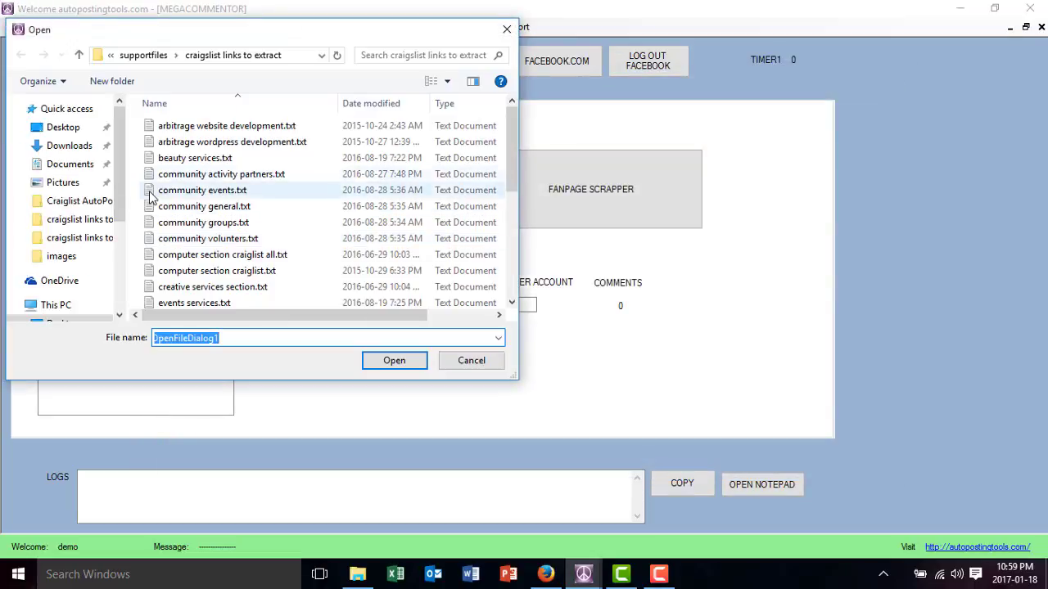
{"action": "left_click", "coordinate": [63, 128]}
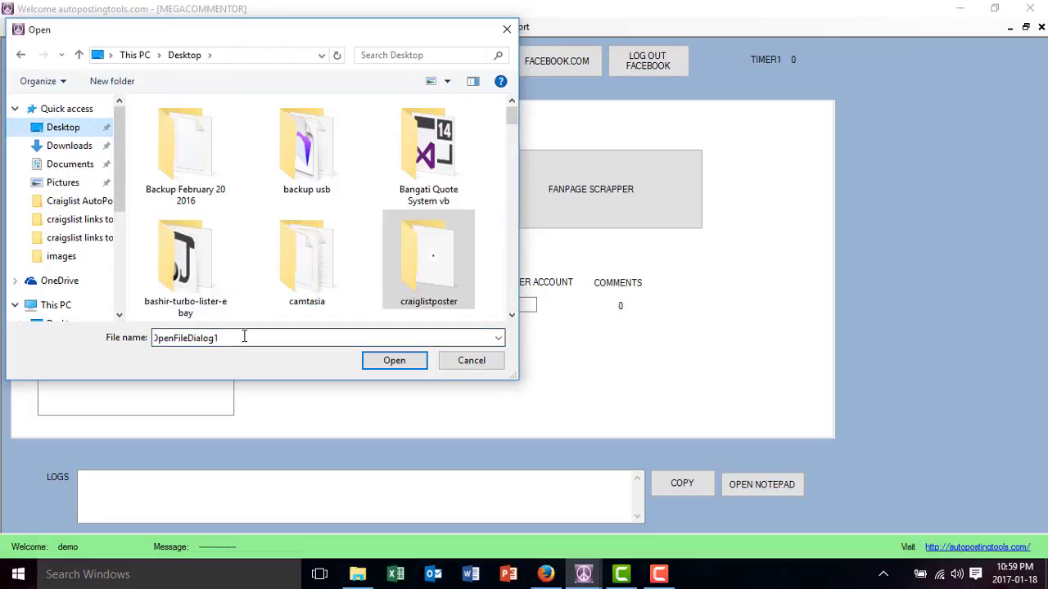
{"action": "left_click", "coordinate": [244, 337]}
{"action": "type", "text": "mar"}
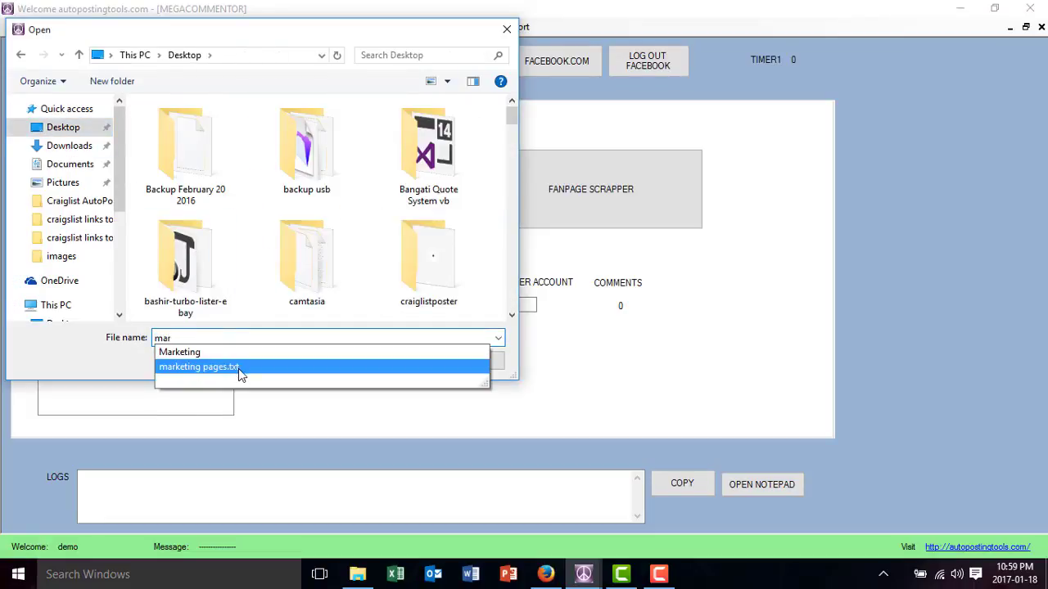
{"action": "left_click", "coordinate": [238, 369]}
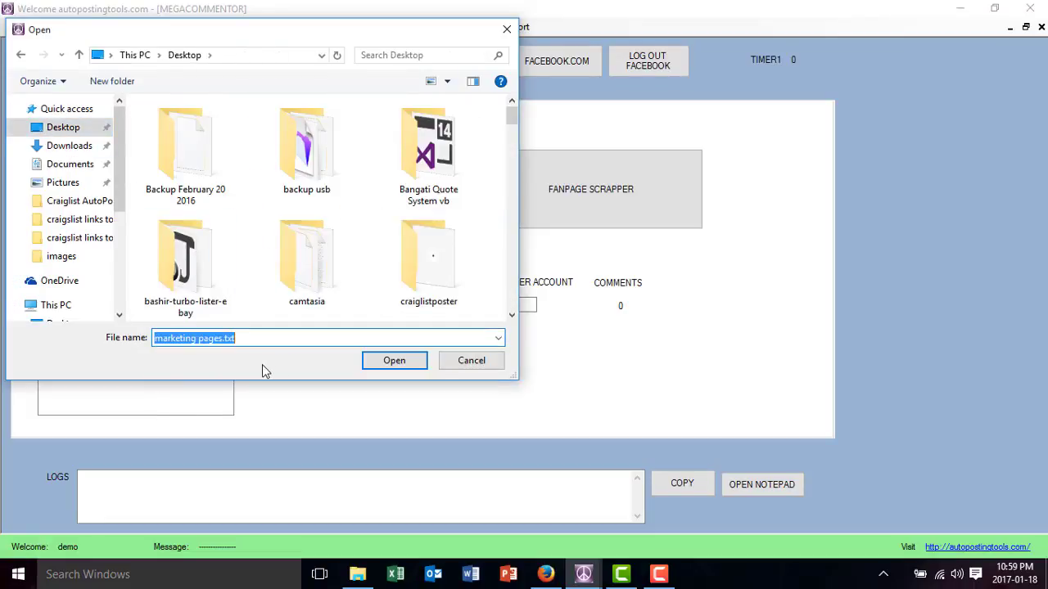
{"action": "left_click", "coordinate": [406, 361]}
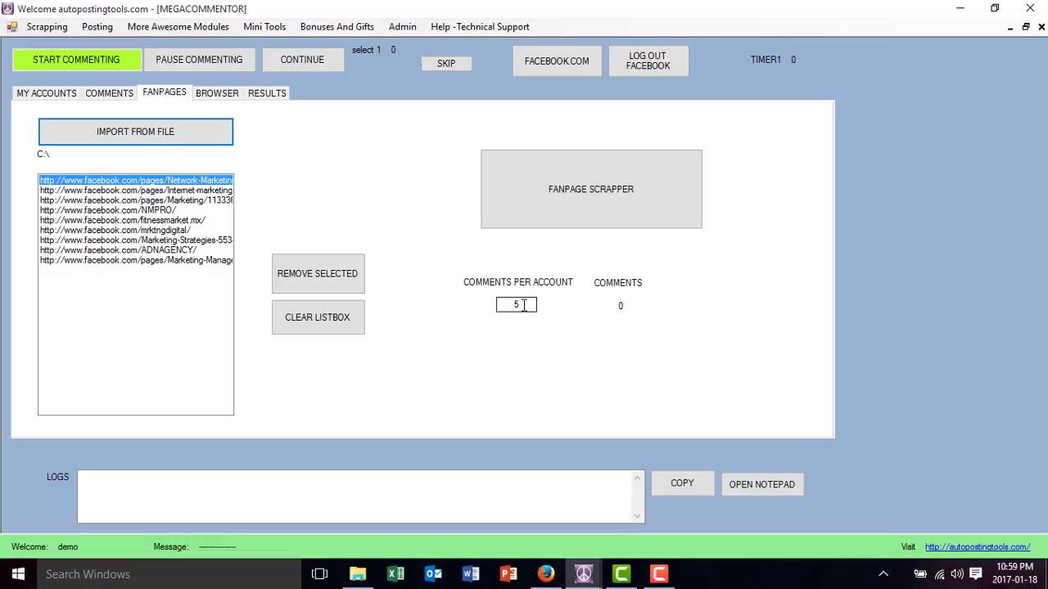
Step: Review the comments-per-account setting, the rotating account list and the comments with their campaign options, and return to the fan pages
{"action": "left_click_drag", "start_coordinate": [521, 304], "coordinate": [491, 306]}
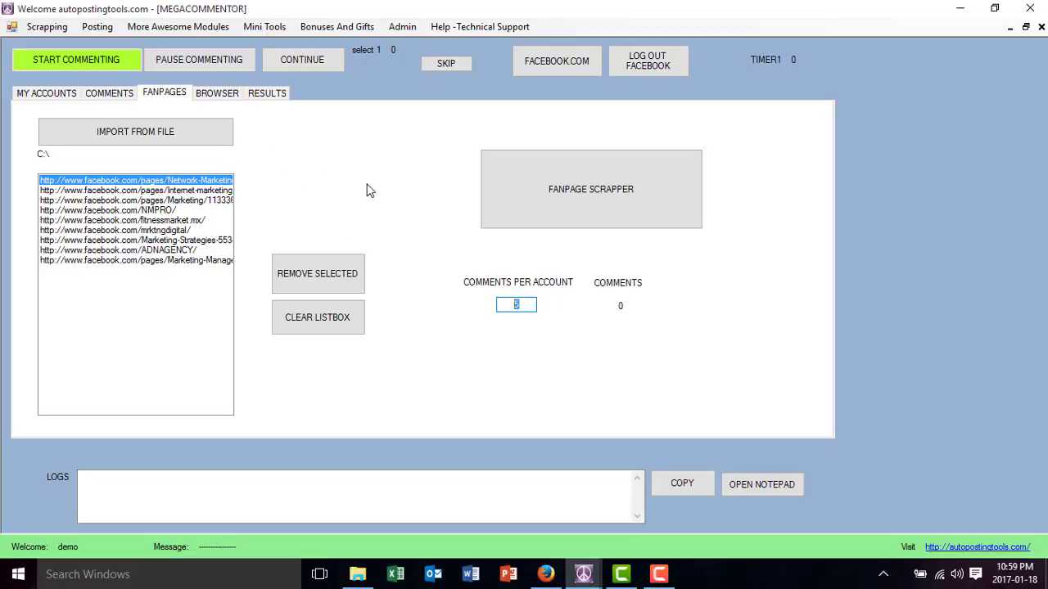
{"action": "left_click", "coordinate": [38, 93]}
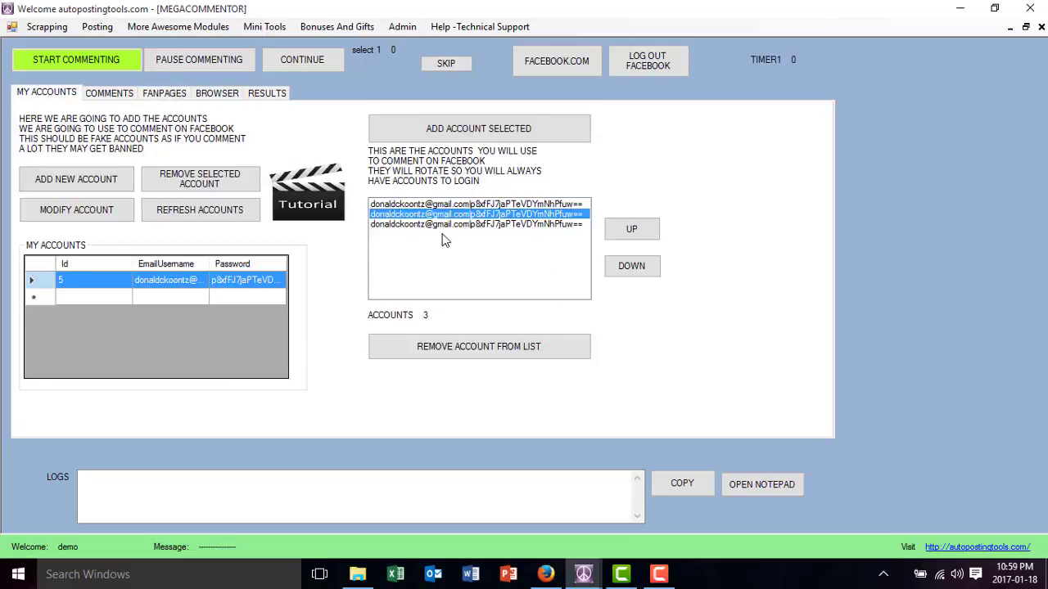
{"action": "left_click", "coordinate": [100, 94]}
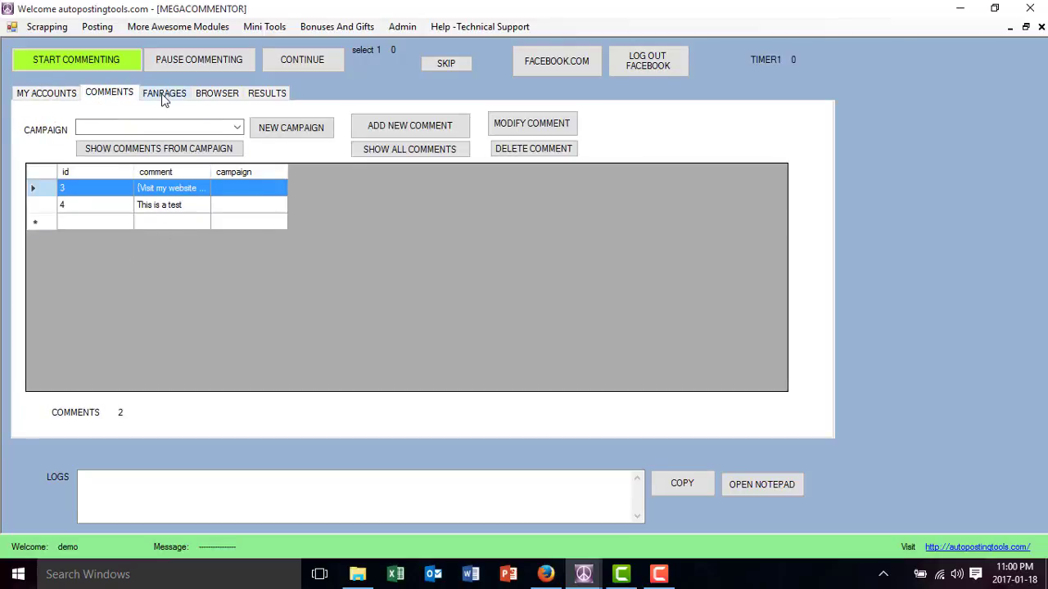
{"action": "left_click", "coordinate": [237, 129]}
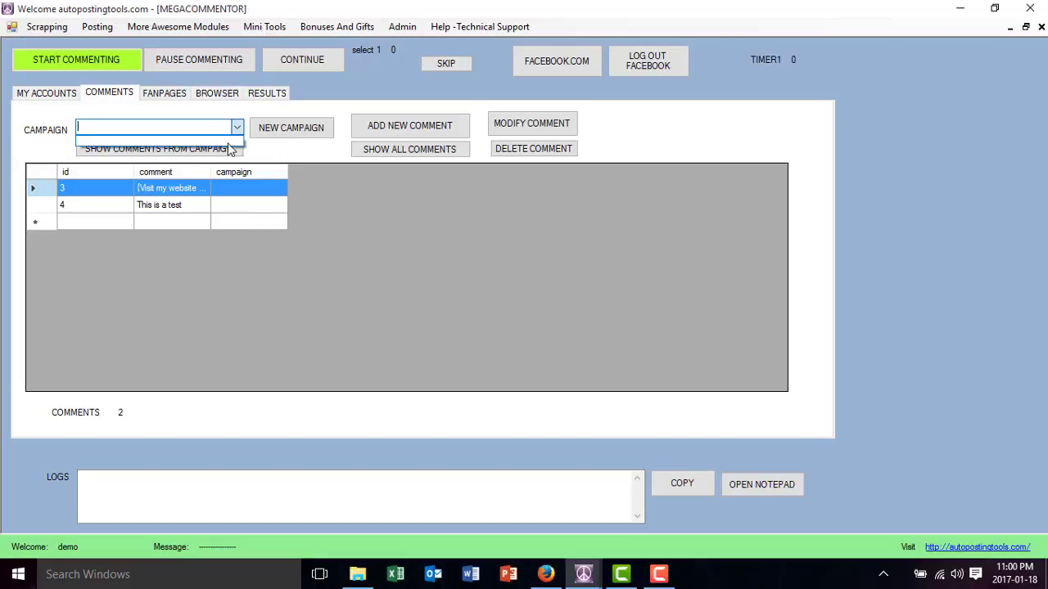
{"action": "left_click", "coordinate": [234, 139]}
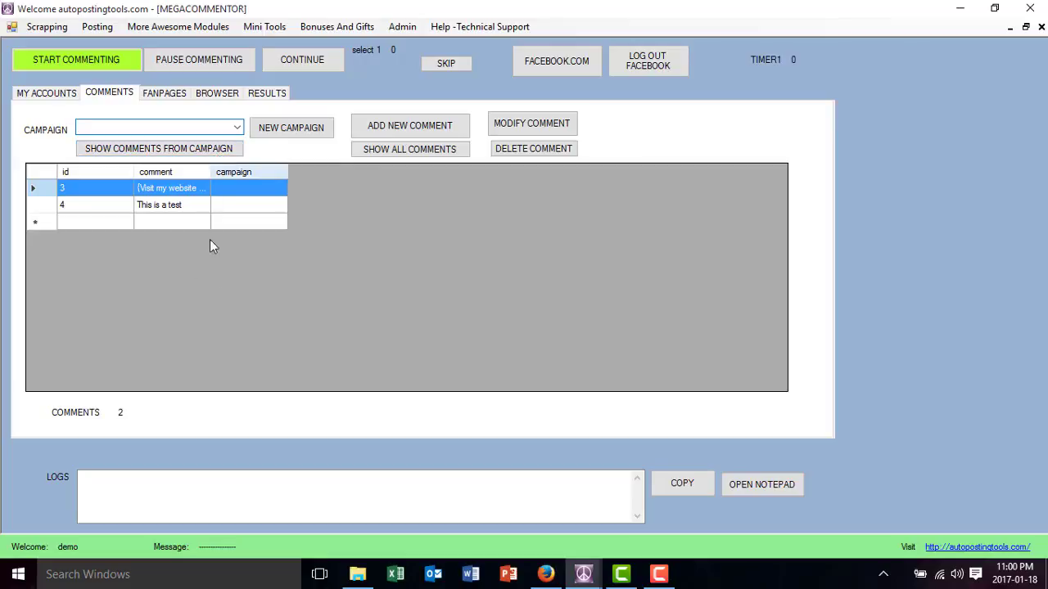
{"action": "left_click", "coordinate": [176, 94]}
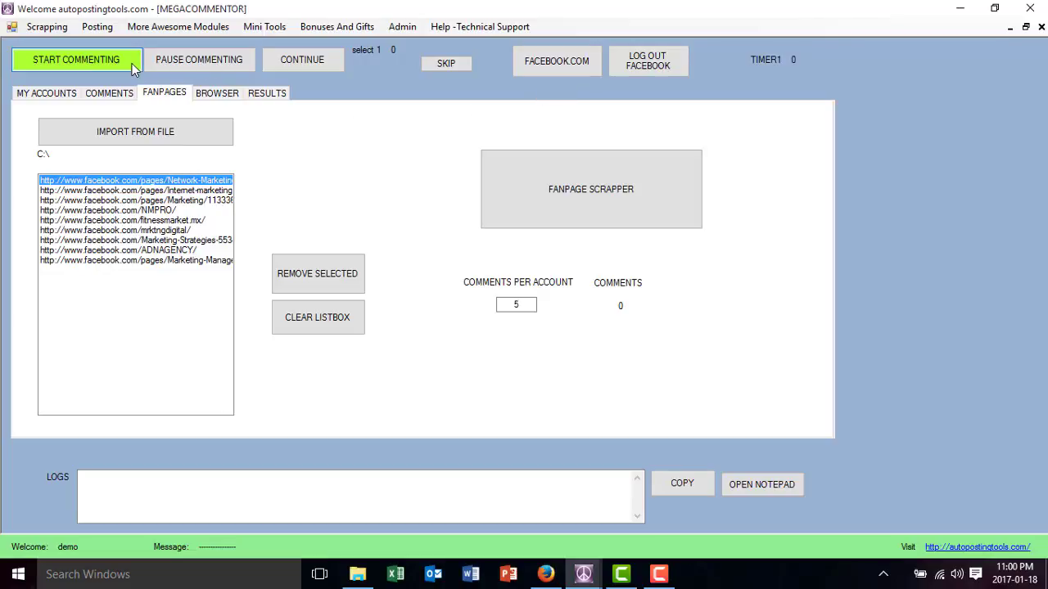
Step: Start the commenting run and skip the Network Marketing interest page
{"action": "left_click", "coordinate": [94, 65]}
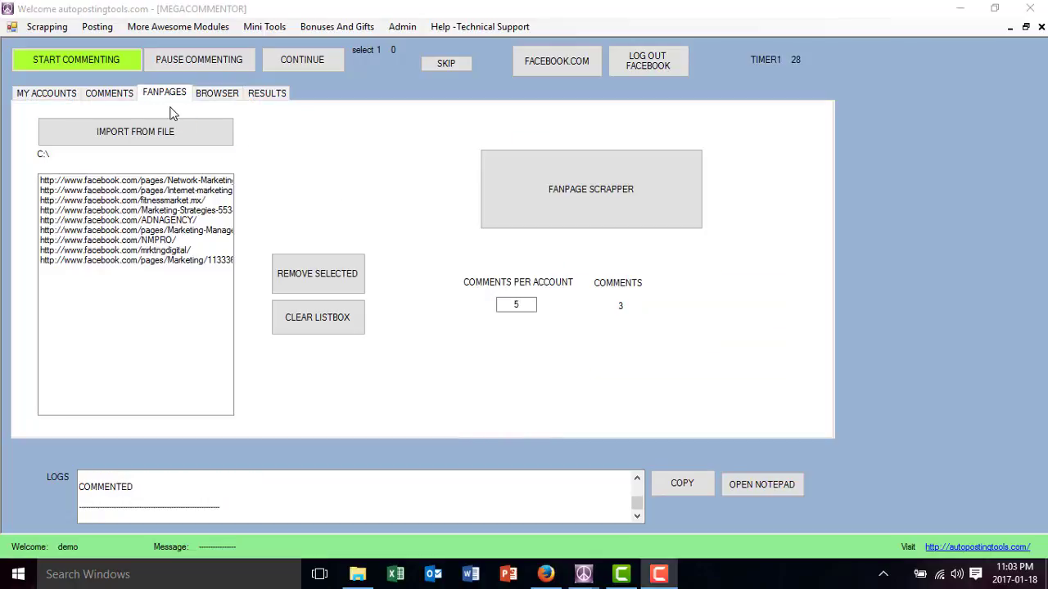
{"action": "left_click", "coordinate": [76, 59]}
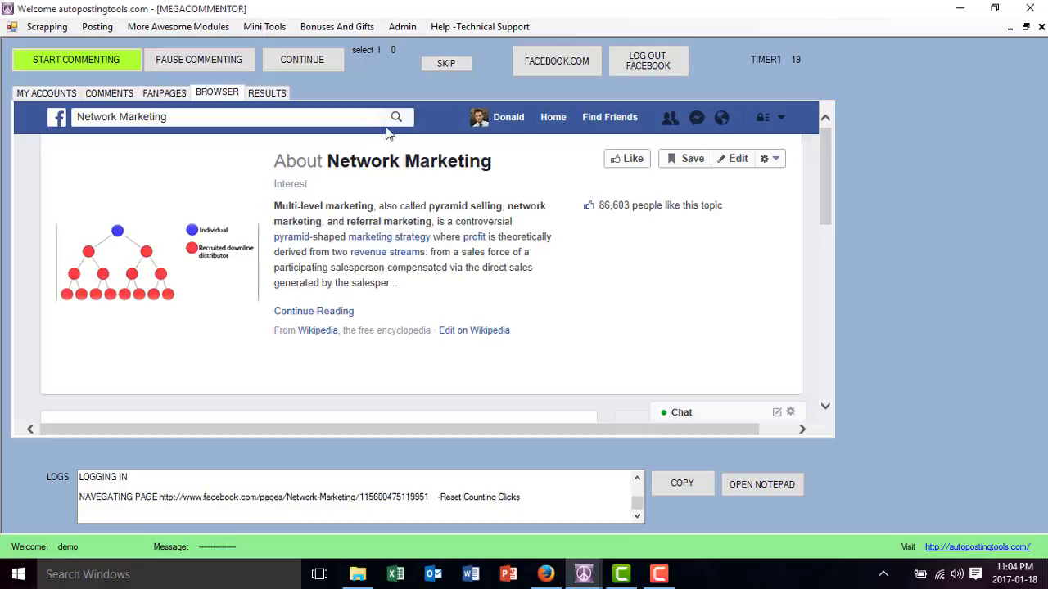
{"action": "left_click", "coordinate": [443, 71]}
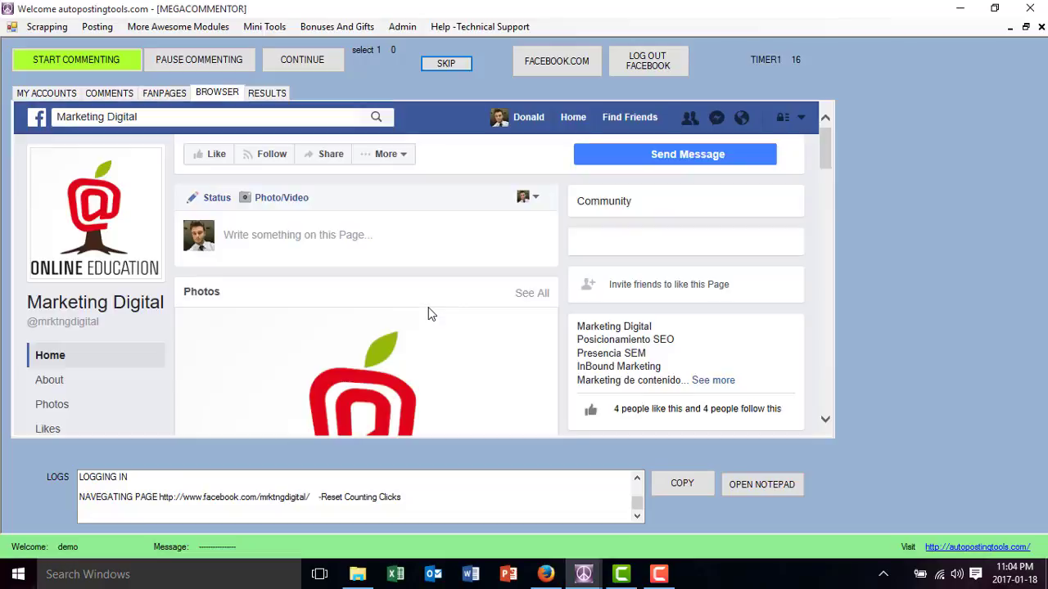
Step: Follow the run on the Marketing Digital and Network Marketing Pro pages and examine the comment sections under their posts
{"action": "scroll", "coordinate": [573, 283], "scroll_direction": "down", "scroll_amount": 2}
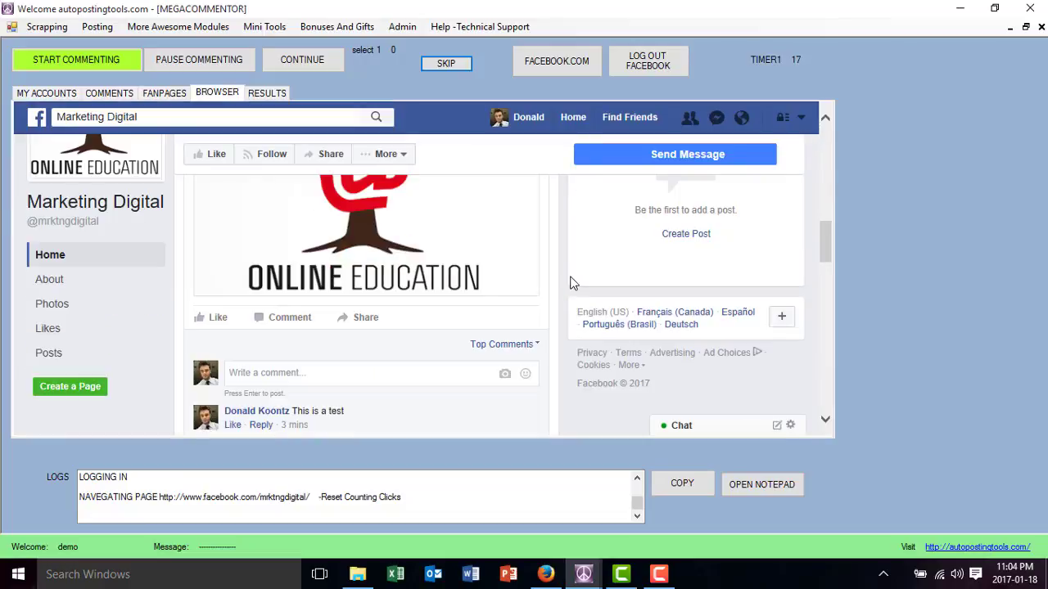
{"action": "scroll", "coordinate": [561, 292], "scroll_direction": "down", "scroll_amount": 1}
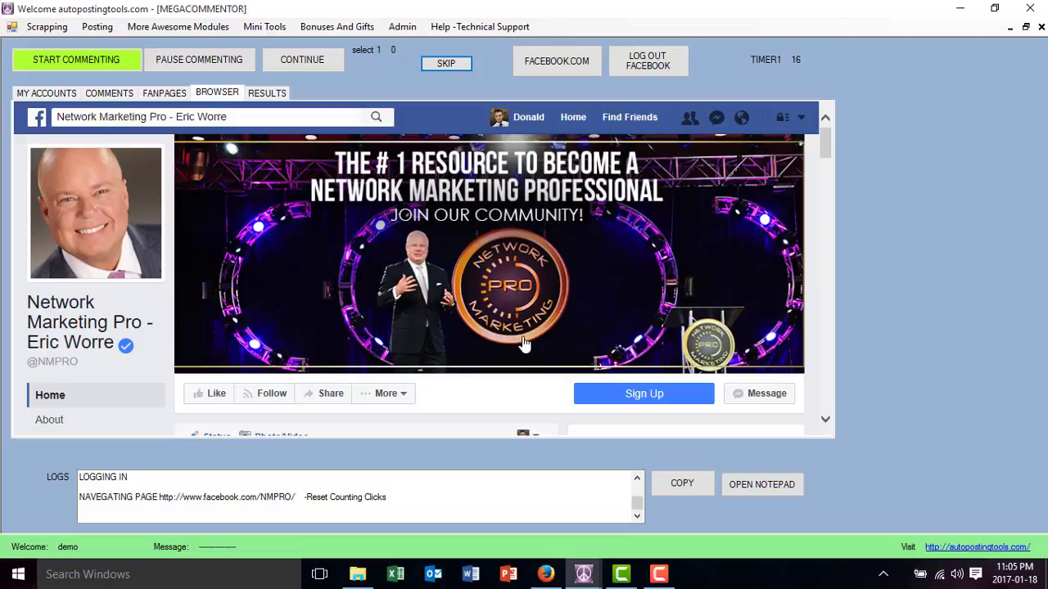
{"action": "scroll", "coordinate": [522, 337], "scroll_direction": "down", "scroll_amount": 10}
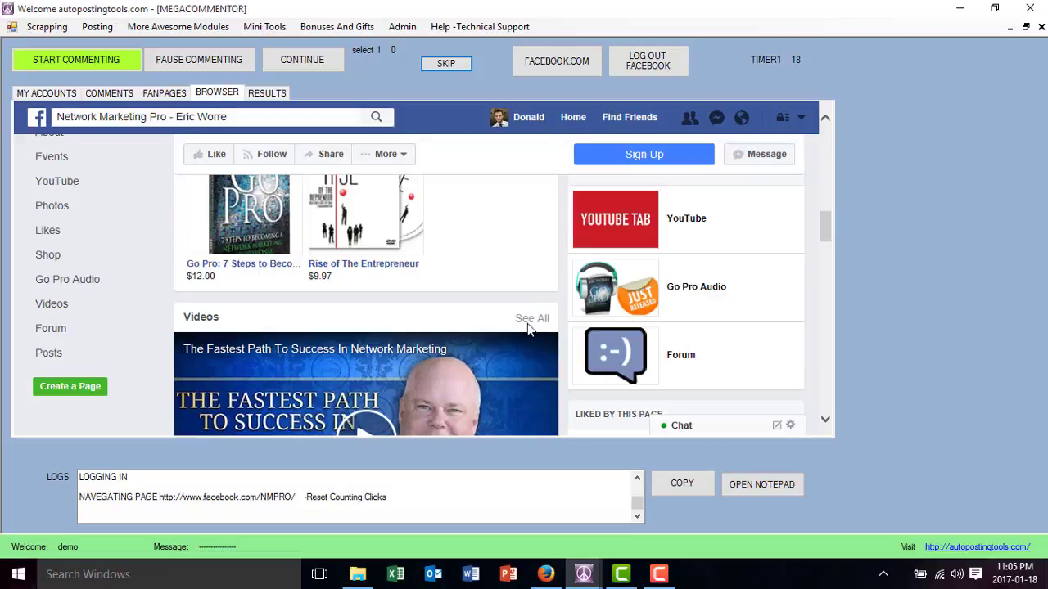
{"action": "scroll", "coordinate": [528, 320], "scroll_direction": "down", "scroll_amount": 15}
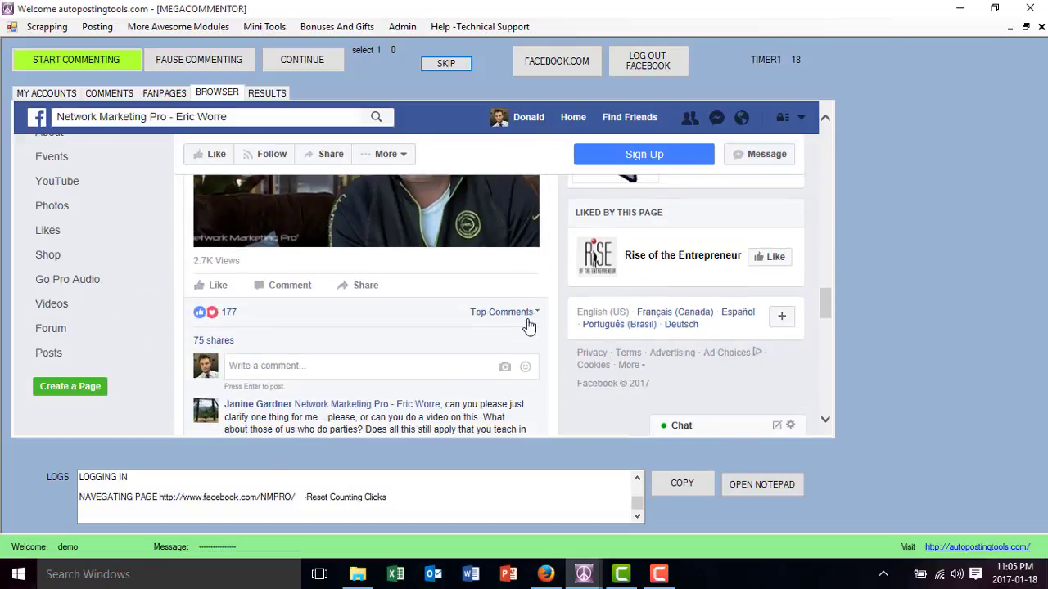
{"action": "scroll", "coordinate": [568, 331], "scroll_direction": "down", "scroll_amount": 1}
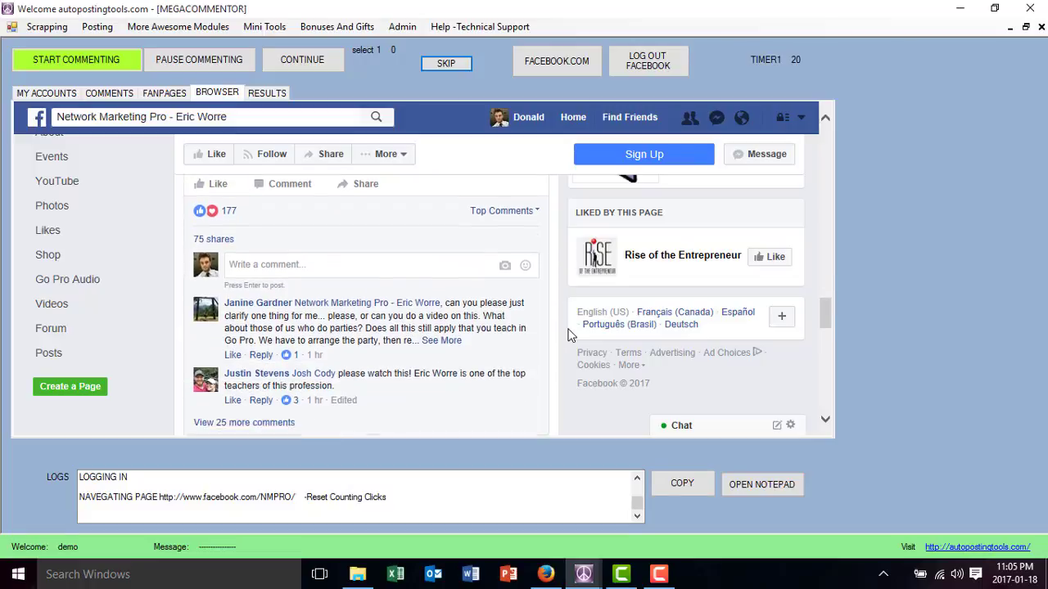
{"action": "scroll", "coordinate": [571, 333], "scroll_direction": "up", "scroll_amount": 1}
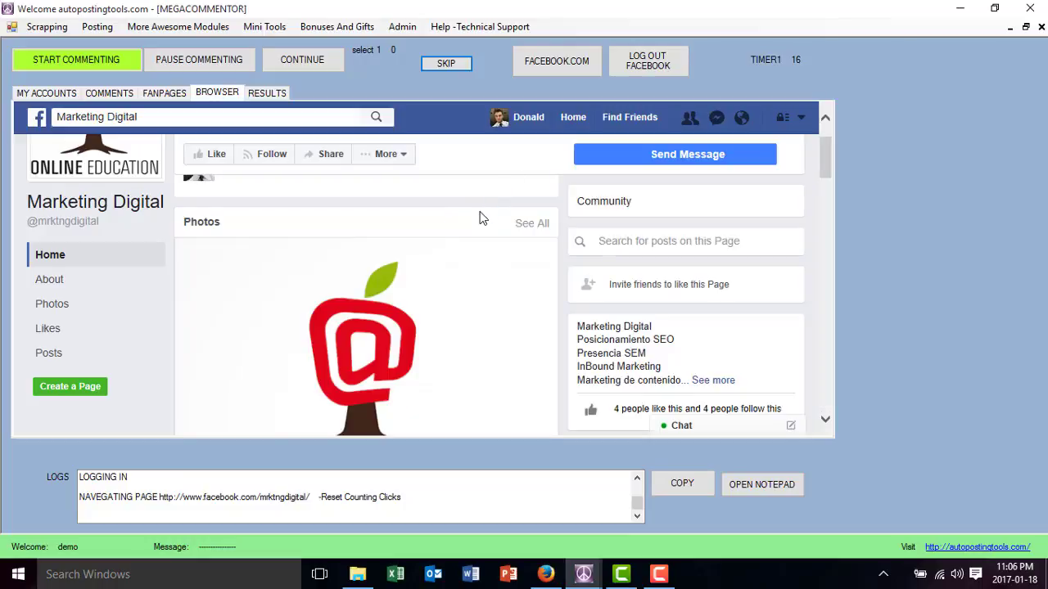
{"action": "scroll", "coordinate": [482, 217], "scroll_direction": "down", "scroll_amount": 8}
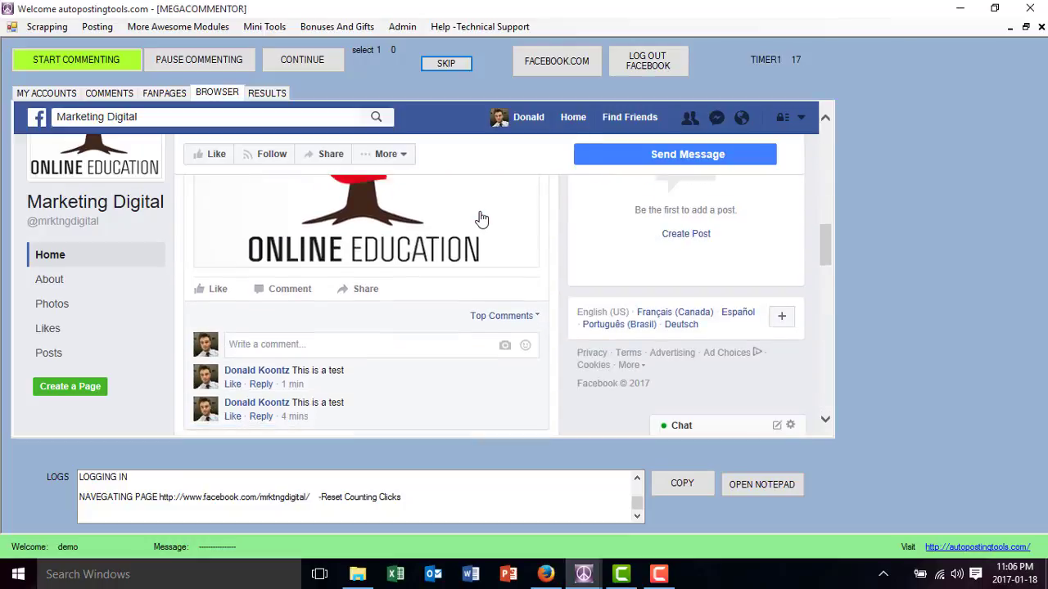
{"action": "scroll", "coordinate": [481, 217], "scroll_direction": "down", "scroll_amount": 1}
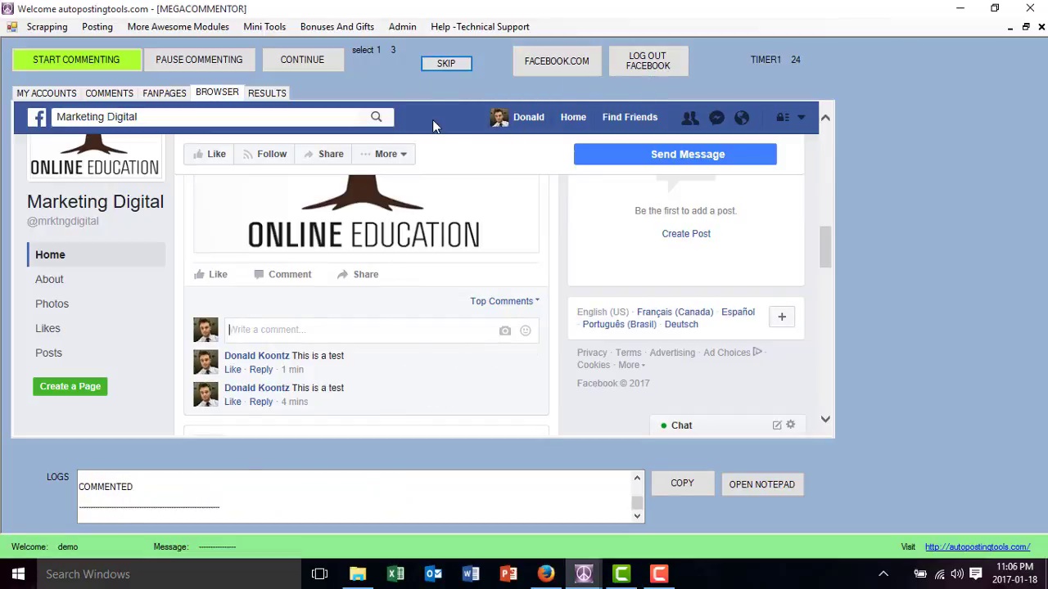
Step: Pause commenting, check the fan page list, and select the spin-syntax comment beginning "Visit my website" in the comment list
{"action": "left_click", "coordinate": [228, 60]}
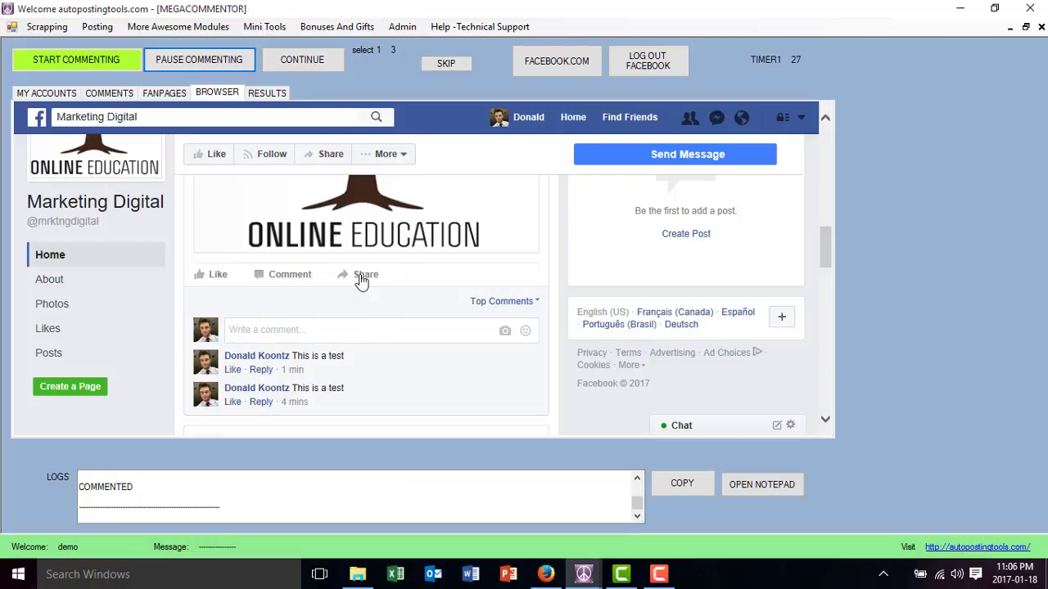
{"action": "left_click", "coordinate": [151, 92]}
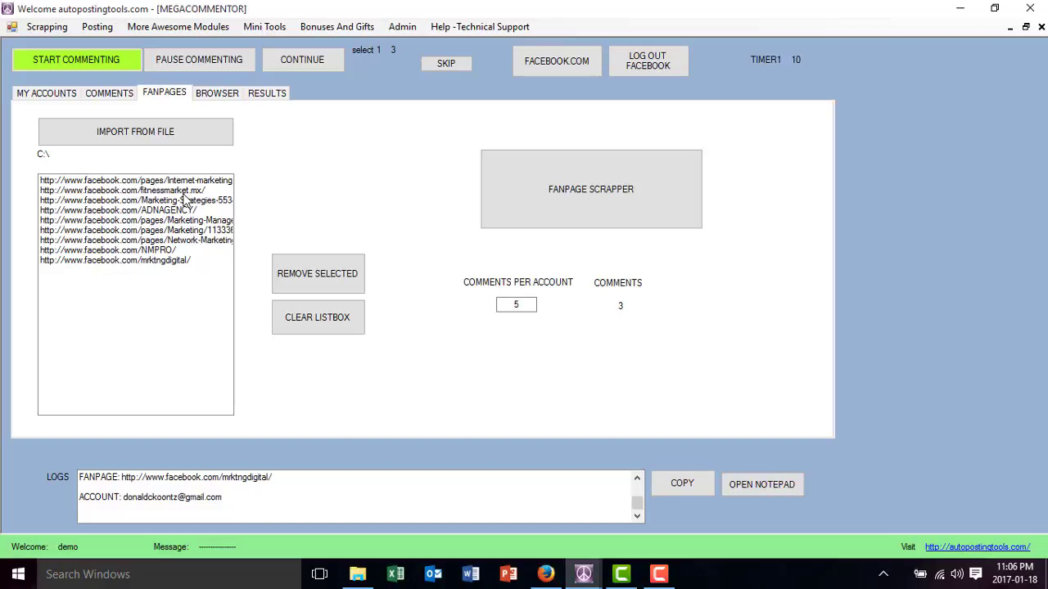
{"action": "left_click", "coordinate": [109, 95]}
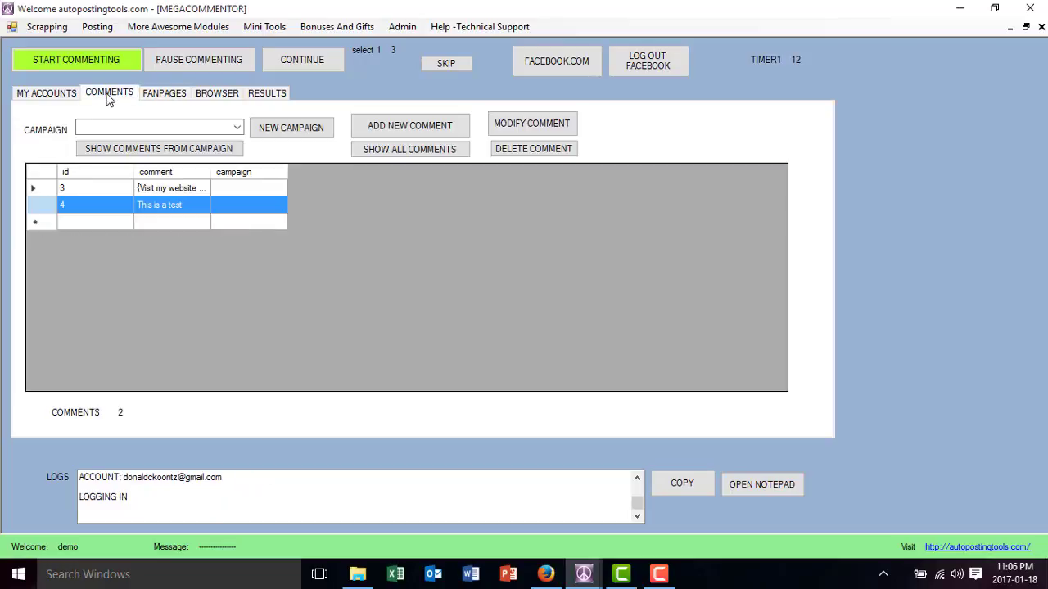
{"action": "left_click", "coordinate": [164, 190]}
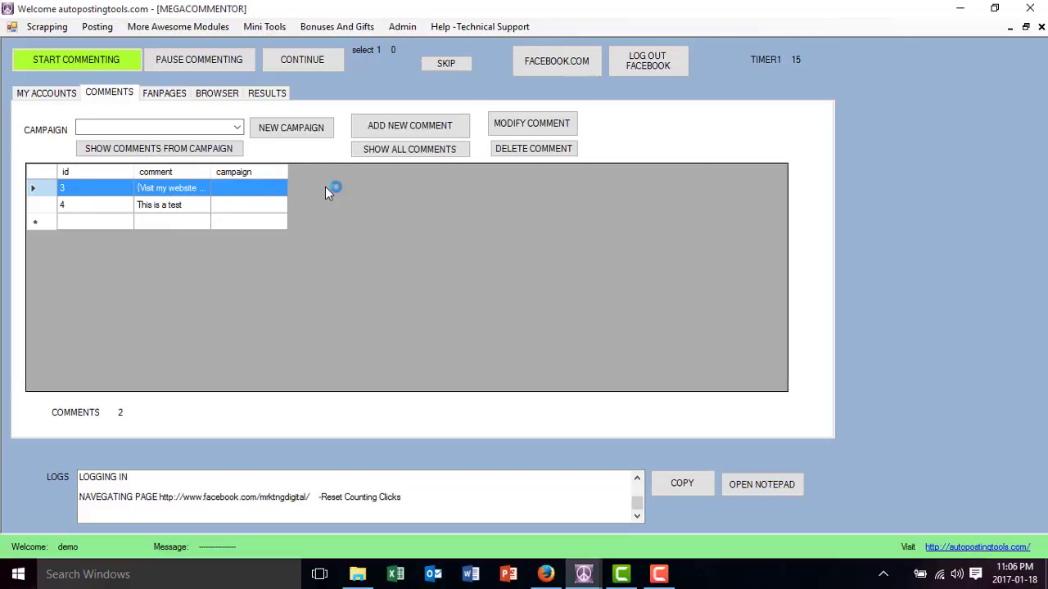
Step: Return to the browser view, pause commenting on the Marketing Digital page, and look through its posts
{"action": "left_click", "coordinate": [217, 94]}
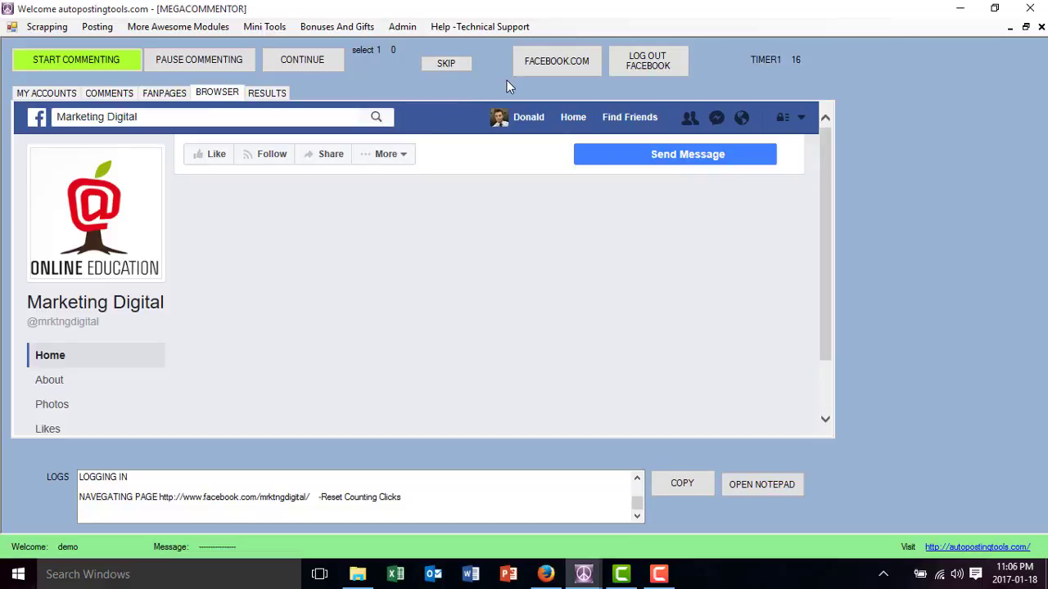
{"action": "left_click", "coordinate": [213, 66]}
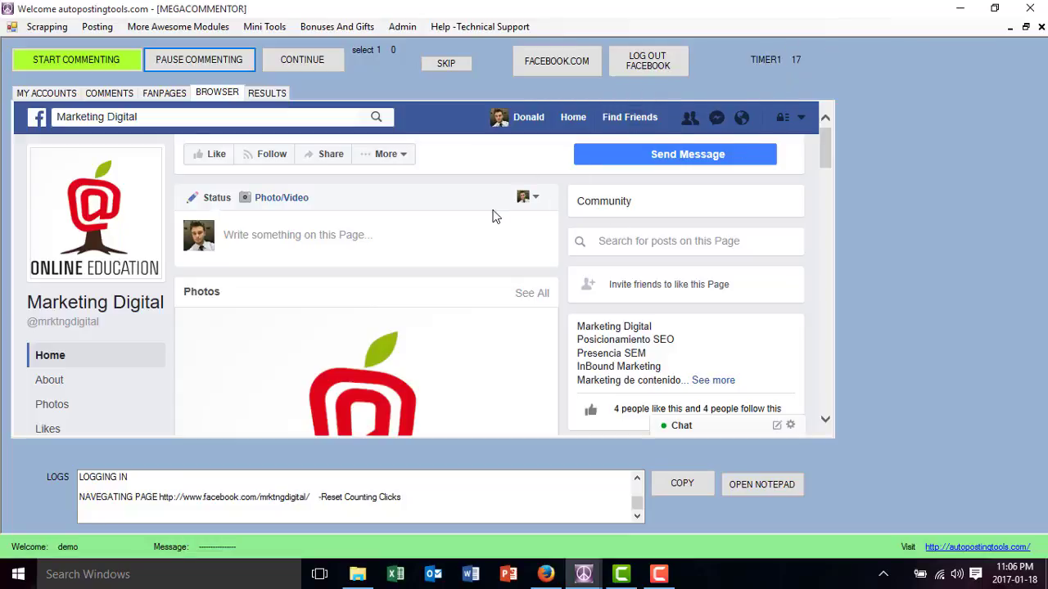
{"action": "scroll", "coordinate": [494, 216], "scroll_direction": "down", "scroll_amount": 3}
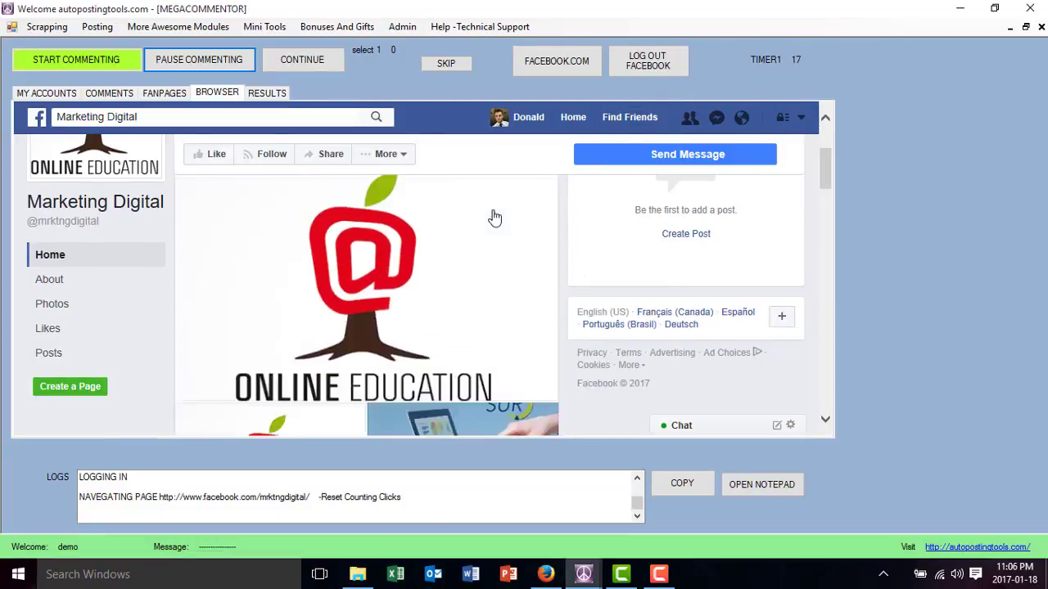
{"action": "scroll", "coordinate": [493, 216], "scroll_direction": "down", "scroll_amount": 5}
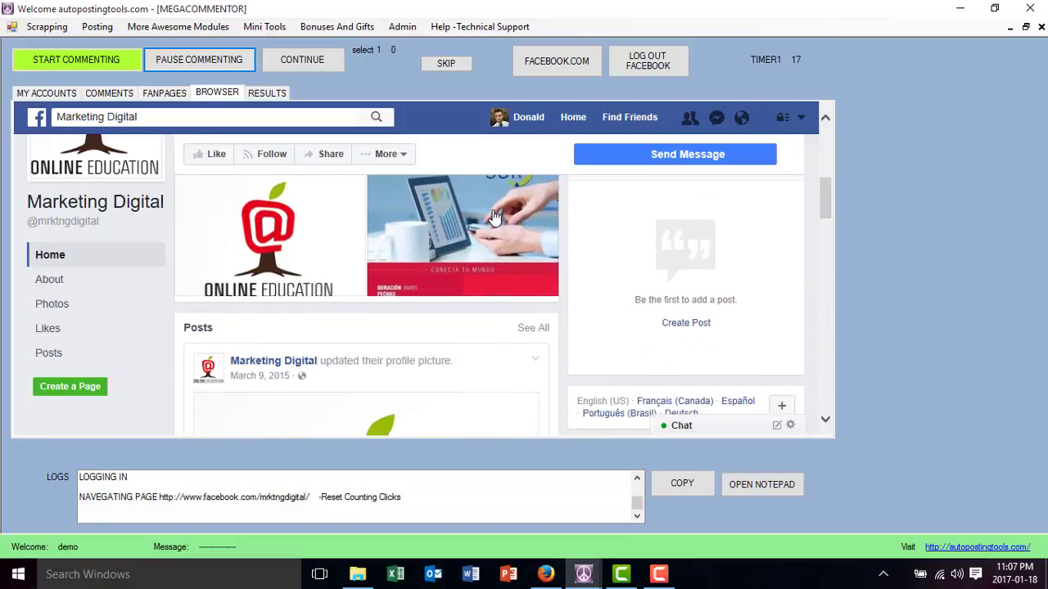